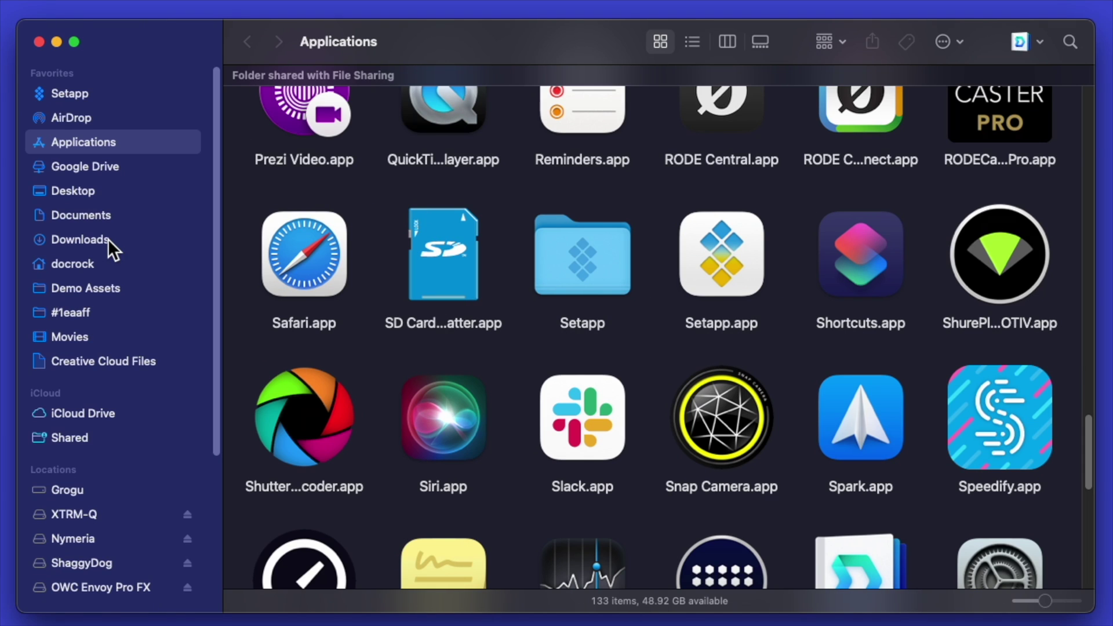
Launch Shortcuts.app from Finder's Applications folder
double_click(847, 249)
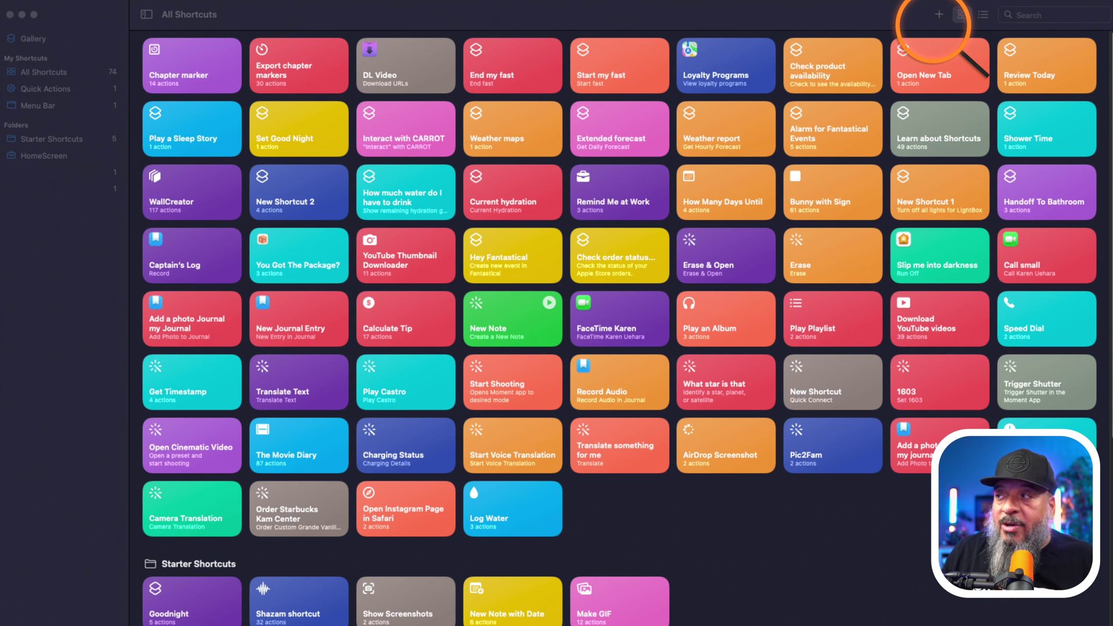
Create a new blank shortcut and begin naming it GoLive
click(939, 14)
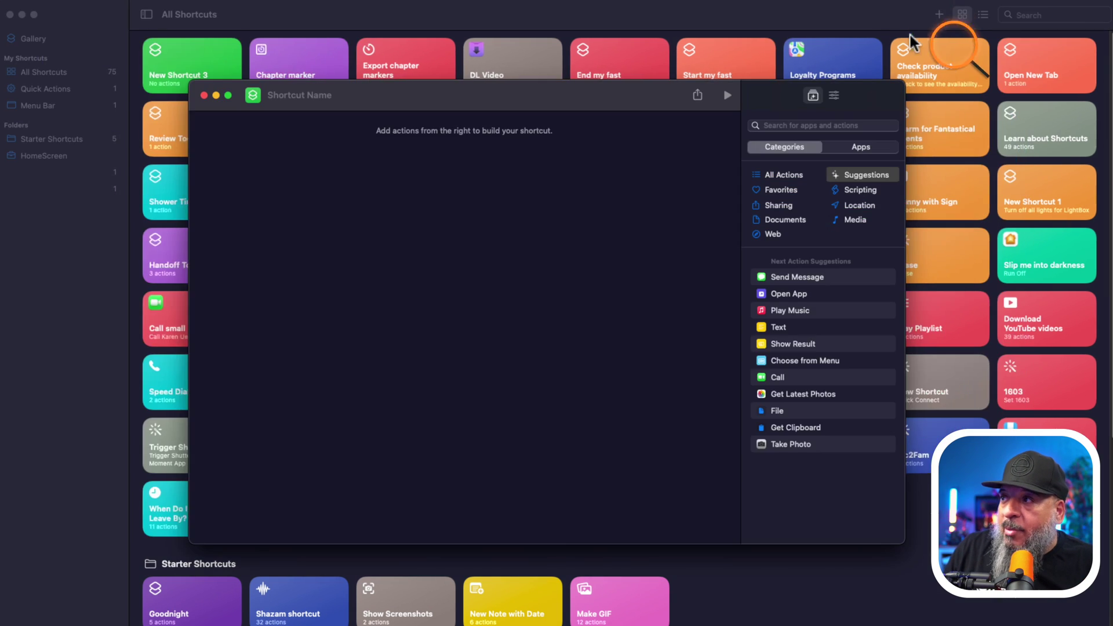
click(314, 95)
text(GoLive)
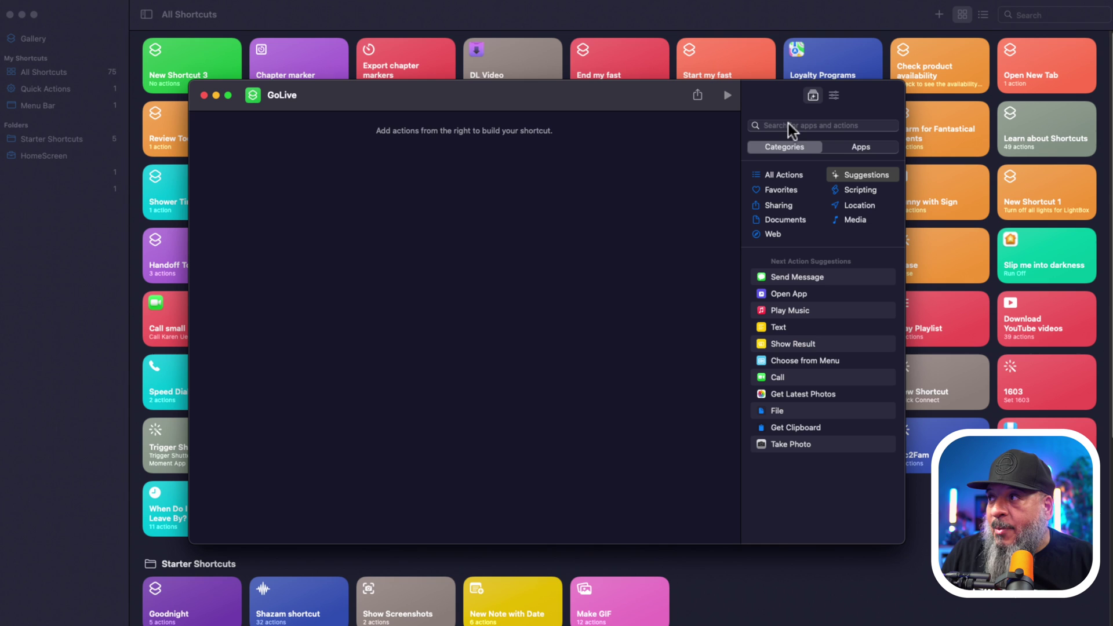
Add a Set Focus action that turns Do Not Disturb on until turned off
click(788, 125)
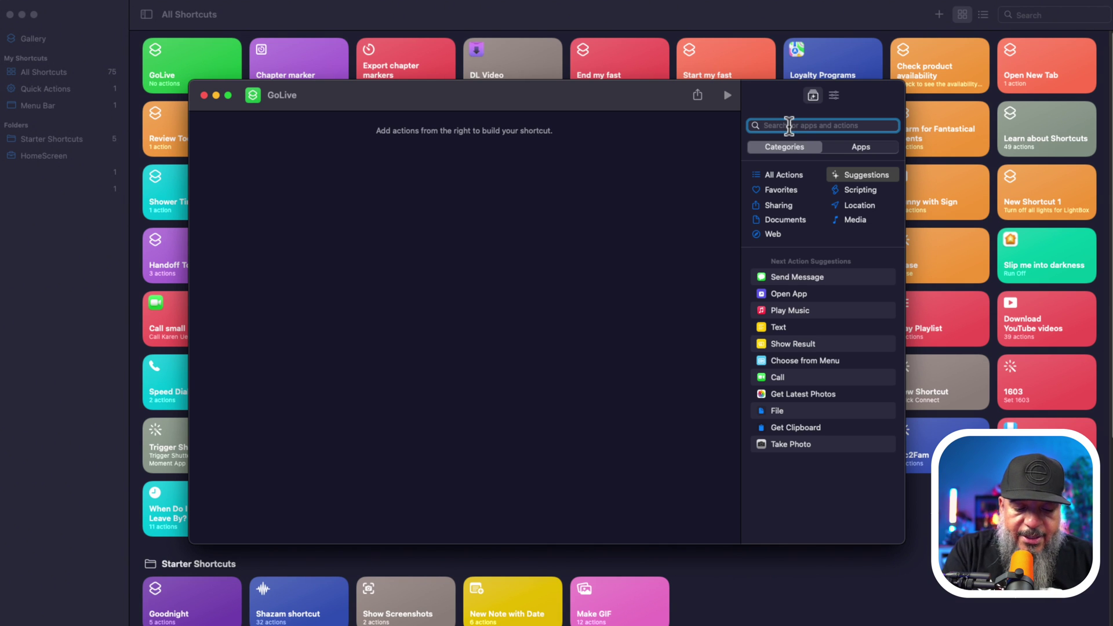
text(Se)
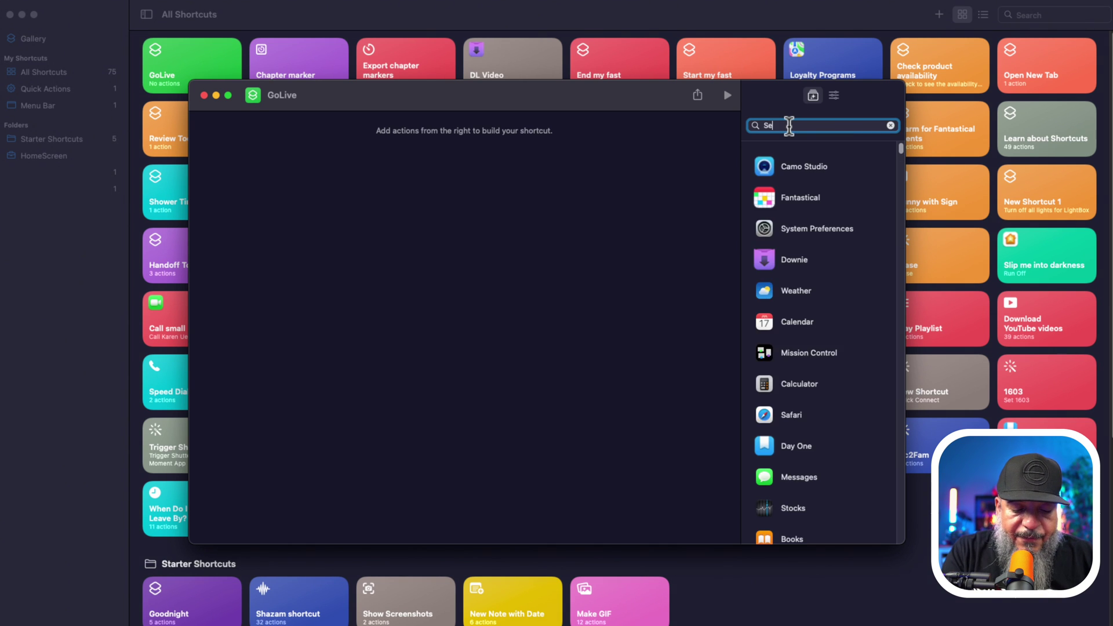
text(t Focus)
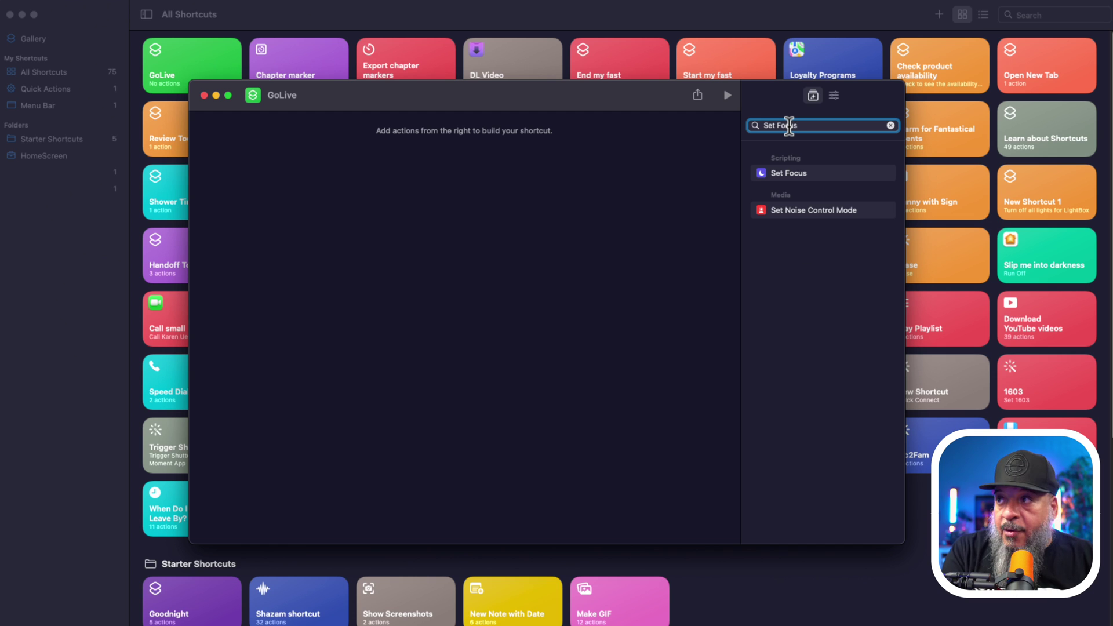
drag(770, 168, 782, 172)
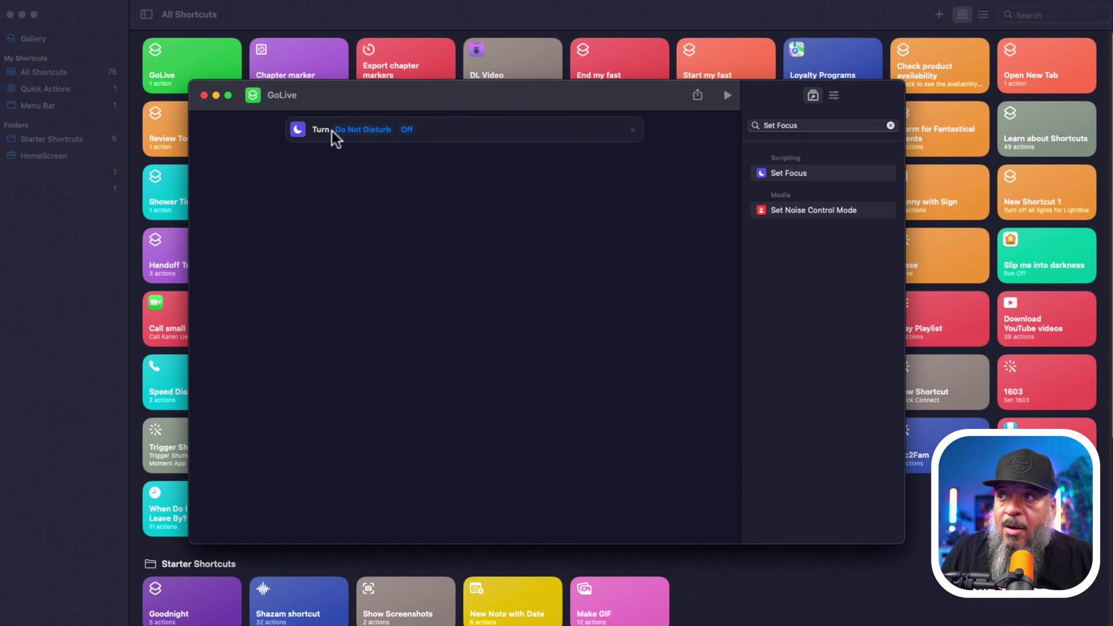
click(406, 131)
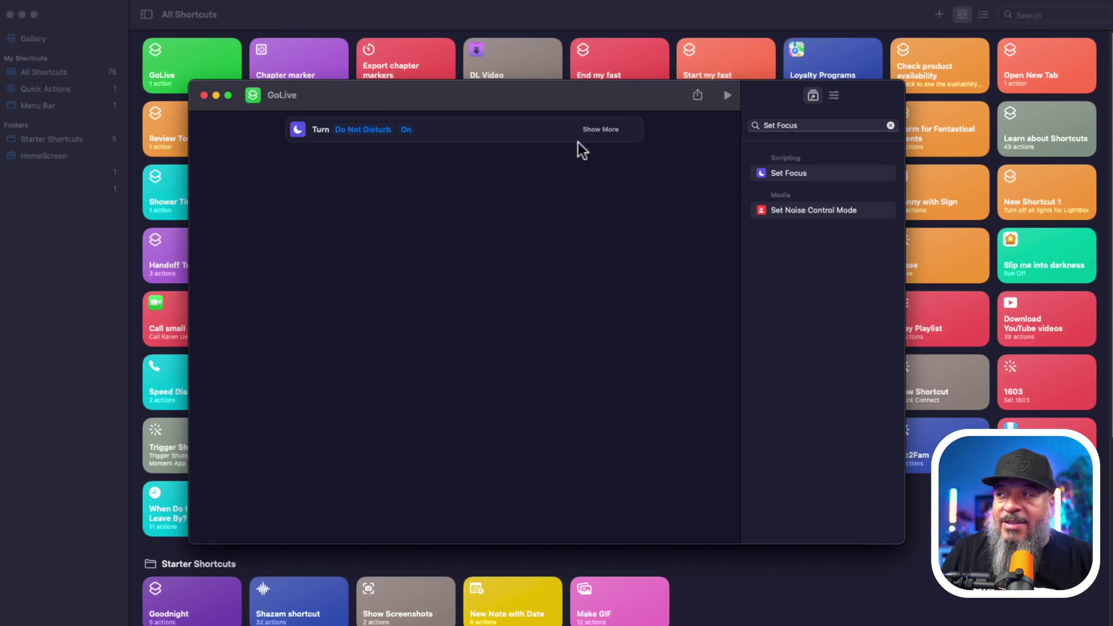
click(599, 130)
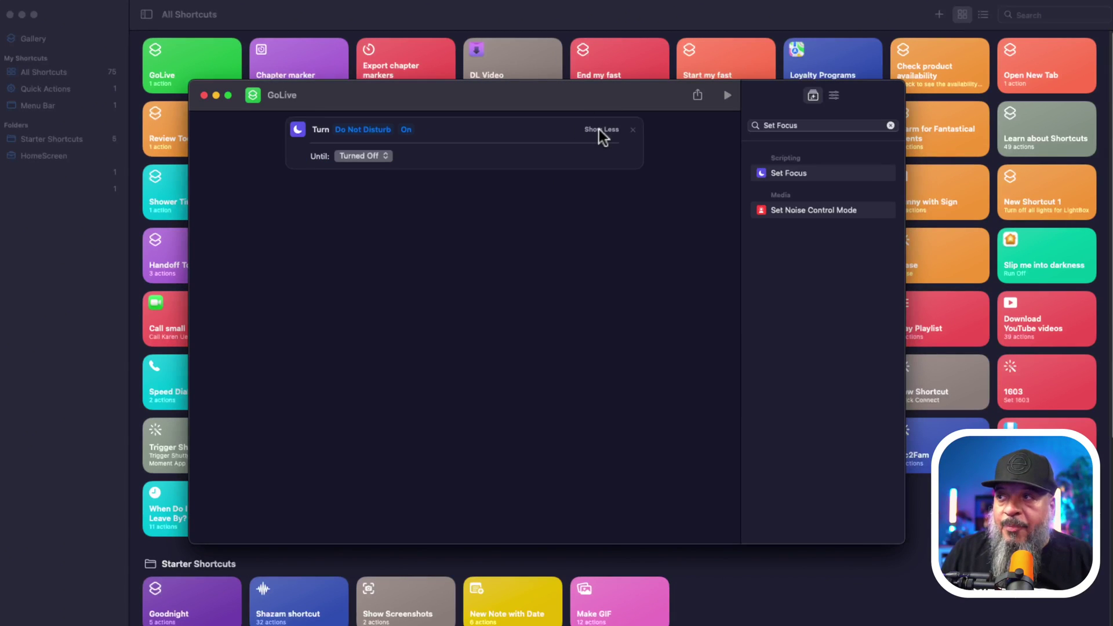
click(368, 155)
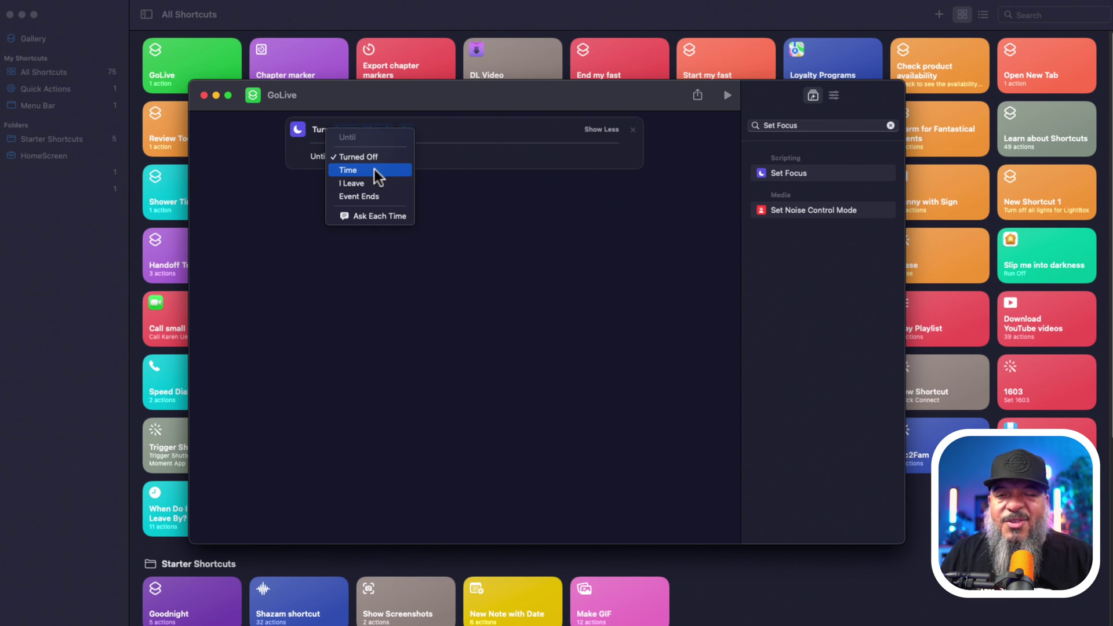
click(485, 159)
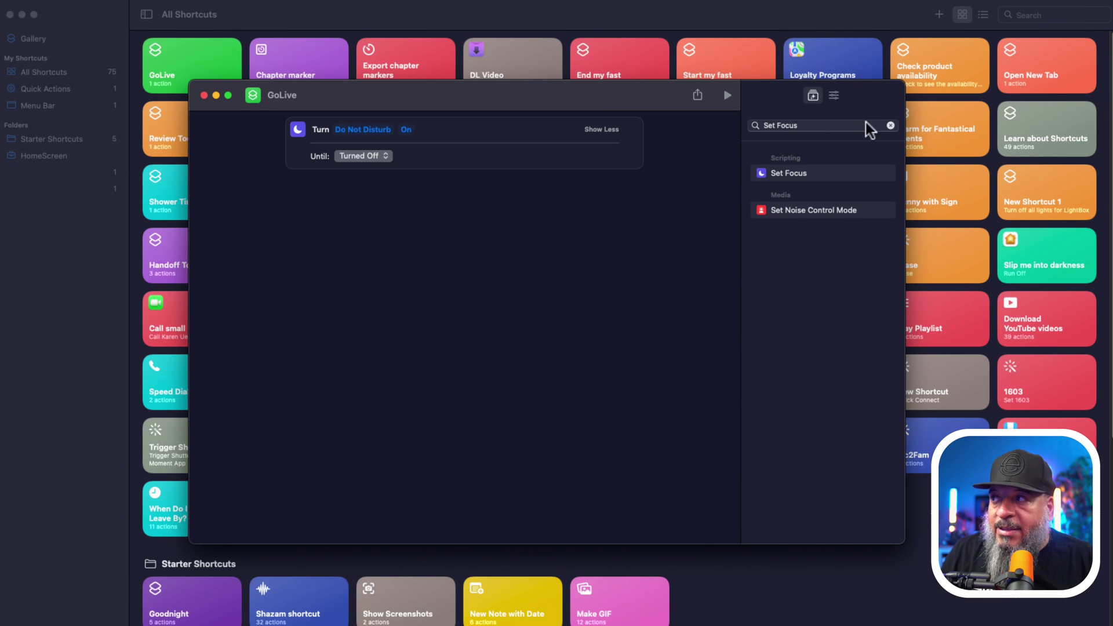
Add a Twitter Tweet action with the live stream announcement and docrock.live/livenow link
click(891, 125)
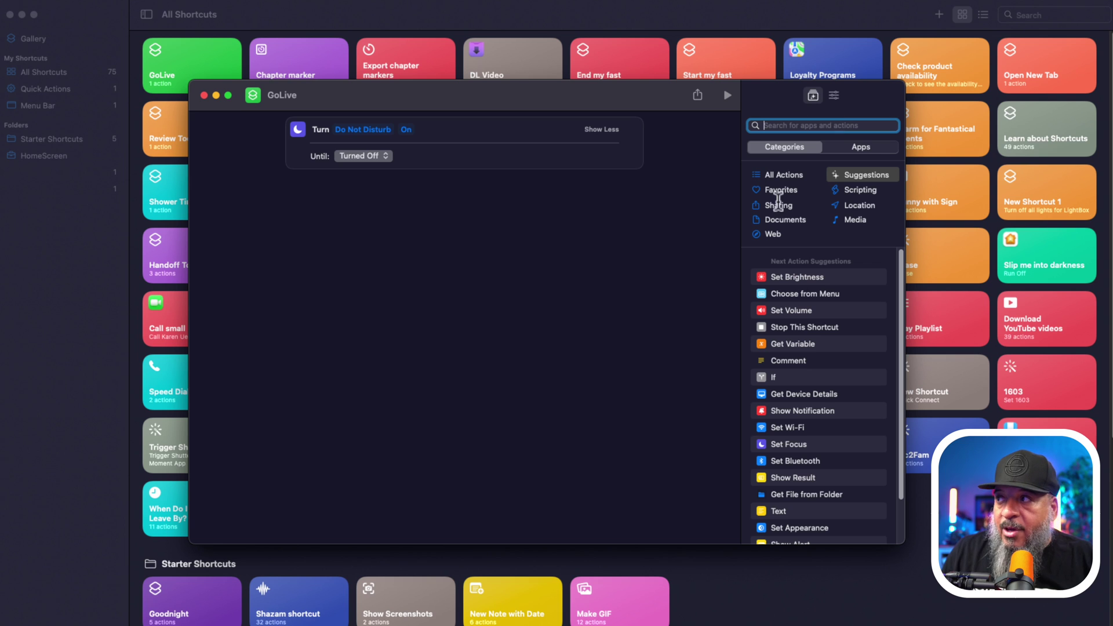
click(859, 147)
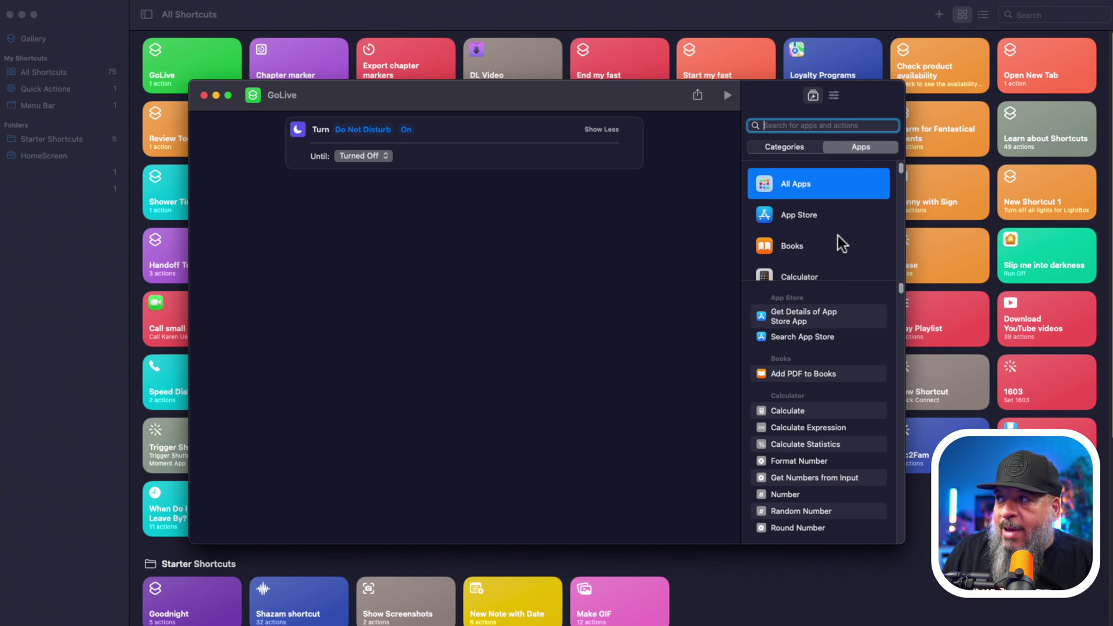
scroll(838, 235, down, 10)
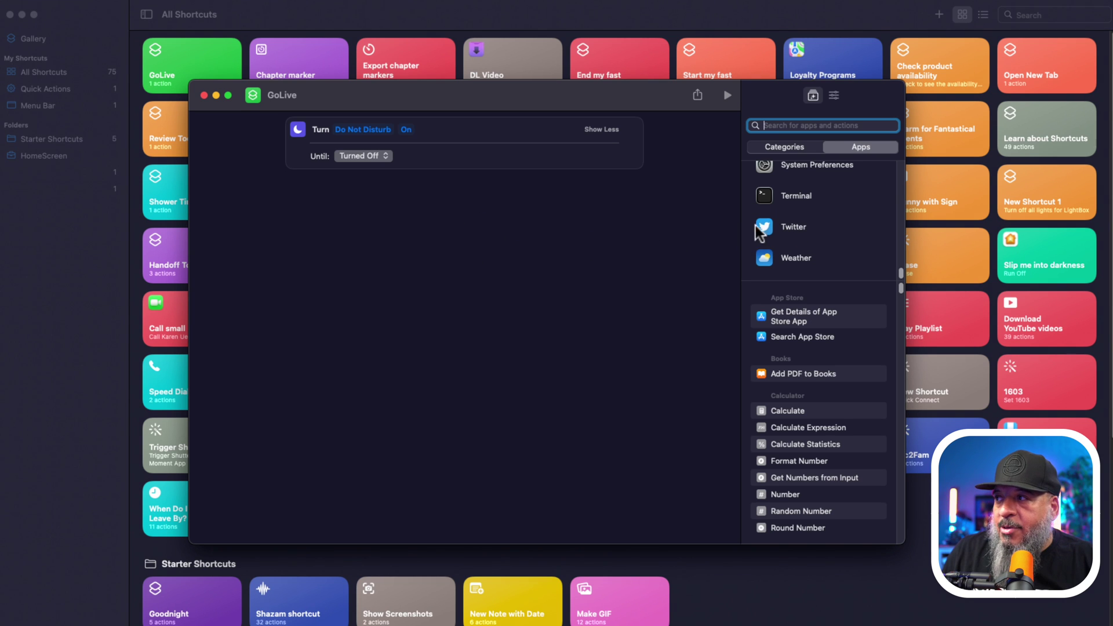
click(789, 228)
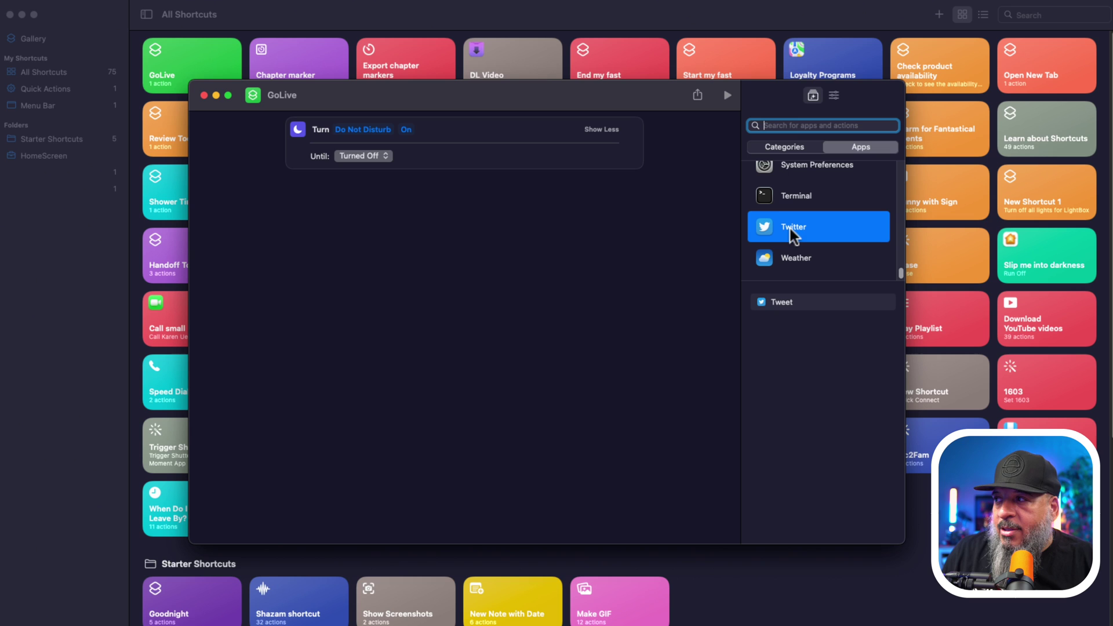
click(787, 303)
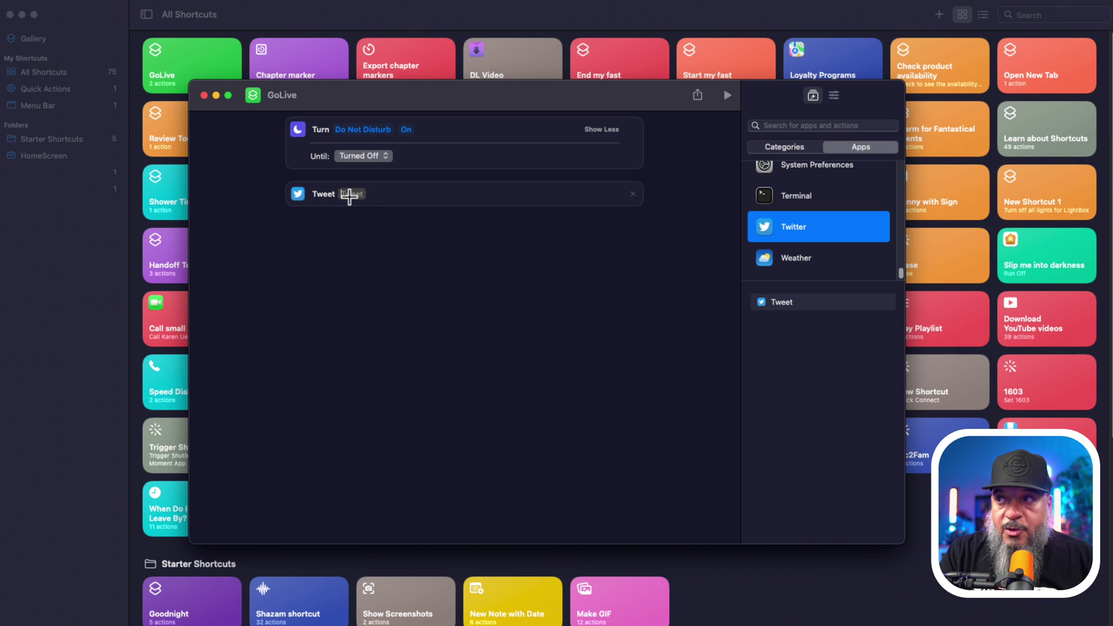
text(LiveStream shared via Twitter)
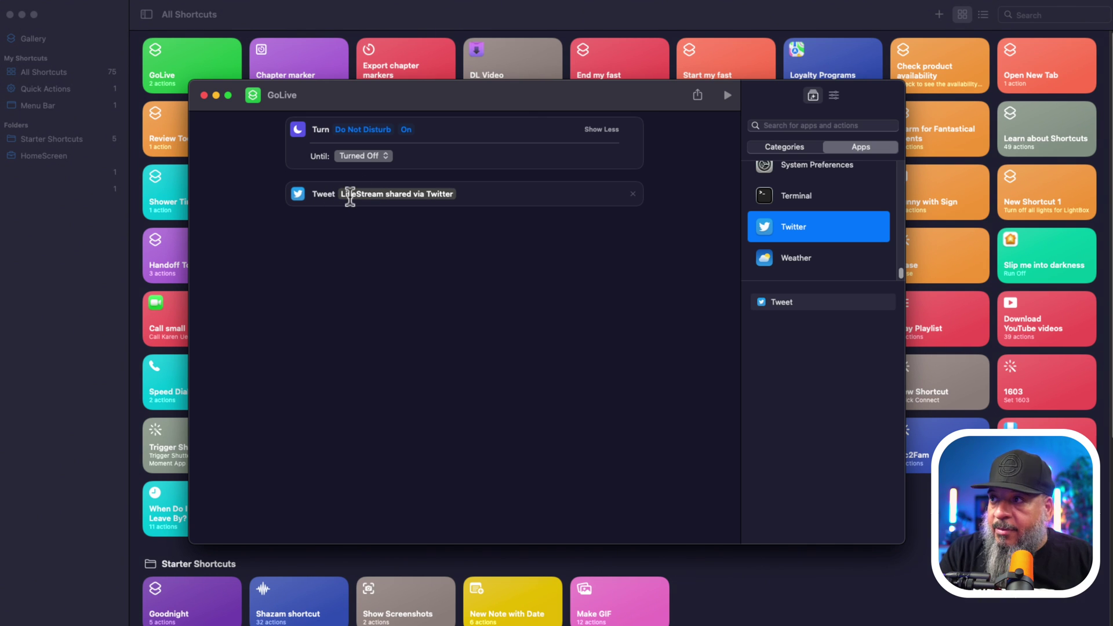
key(super+z)
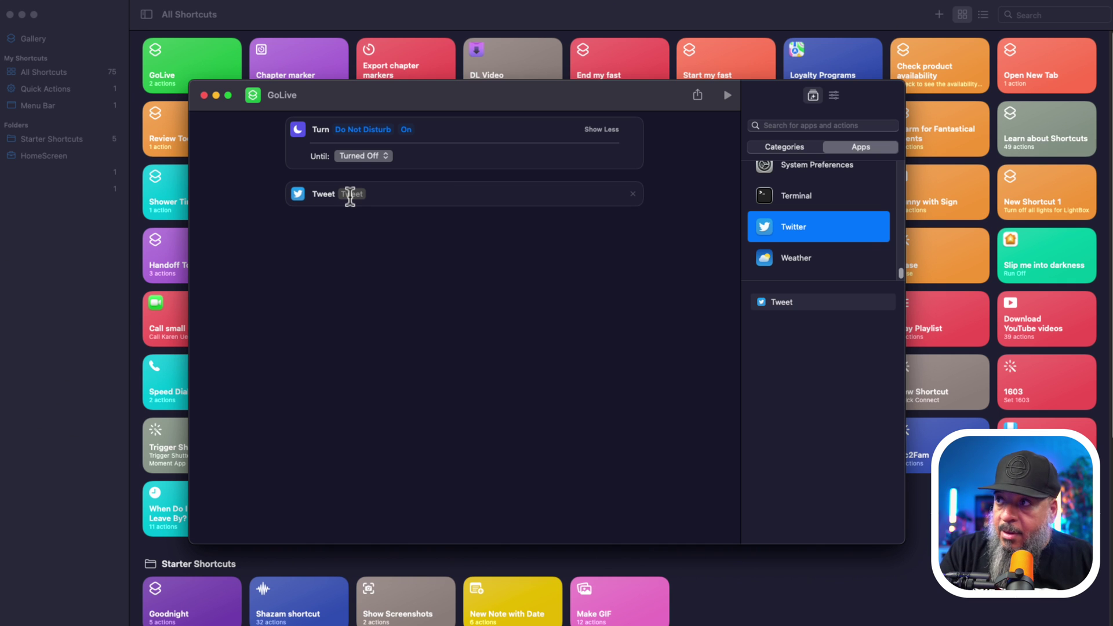
text(Live streaming now on my @Youtube Channel using @Ecamtweets. Please join us http://docrock.live/livenow)
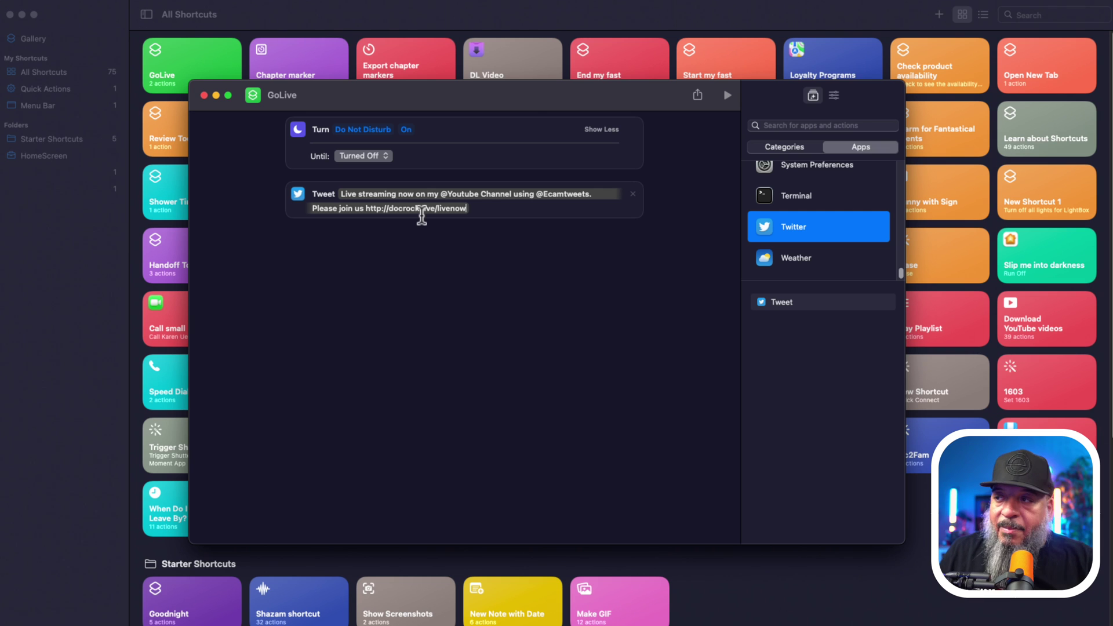
Add a Show Notification action with the message 'LiveStream shared via Twitter'
click(411, 262)
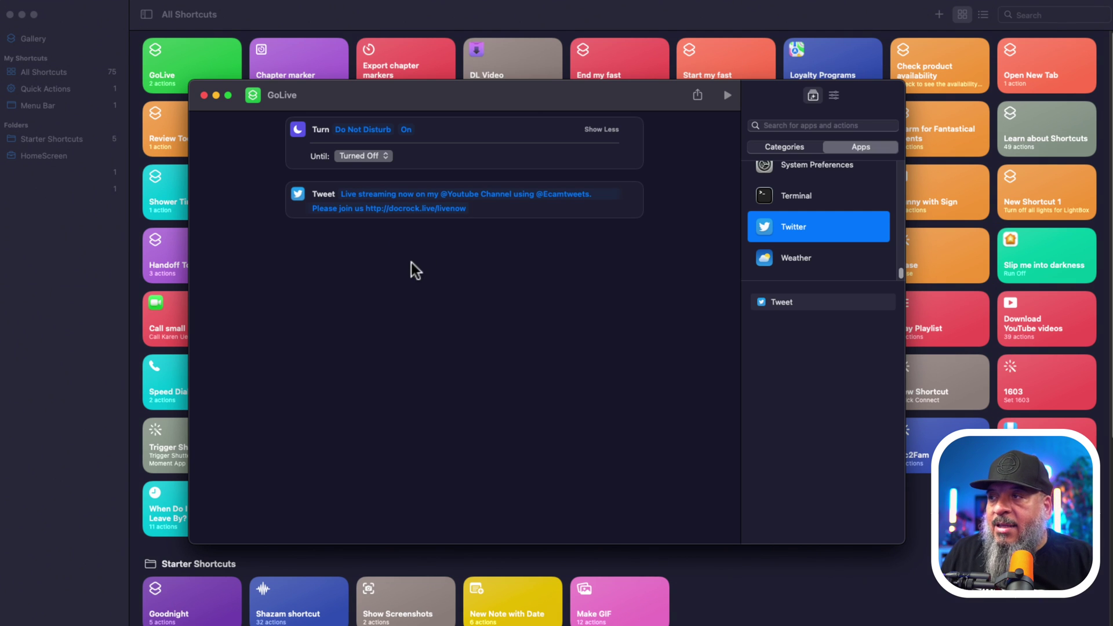
click(824, 124)
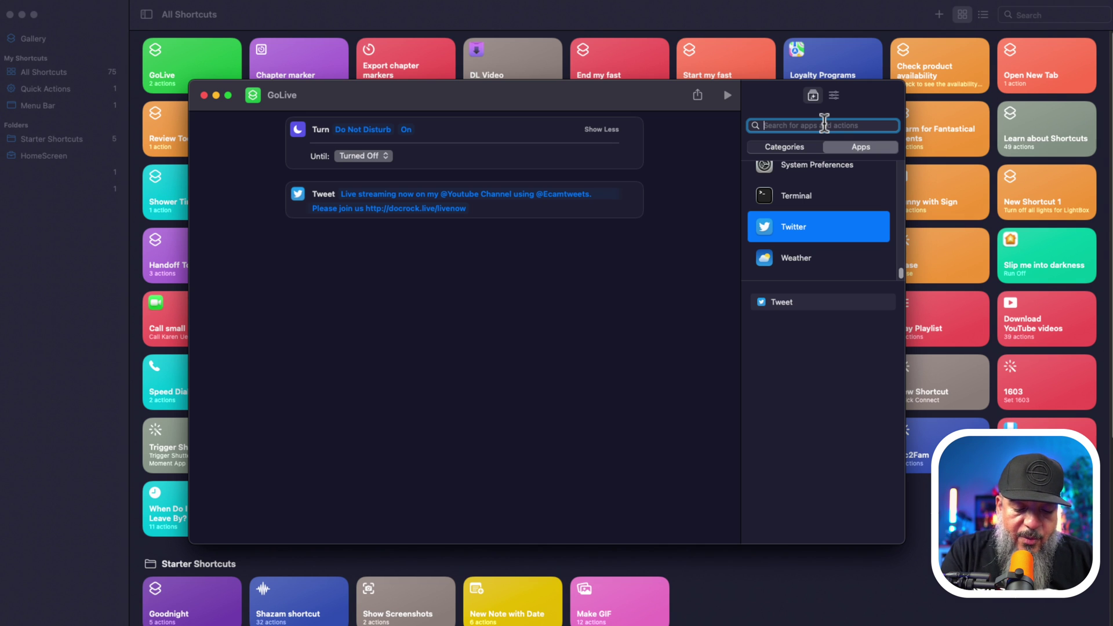
text(Not)
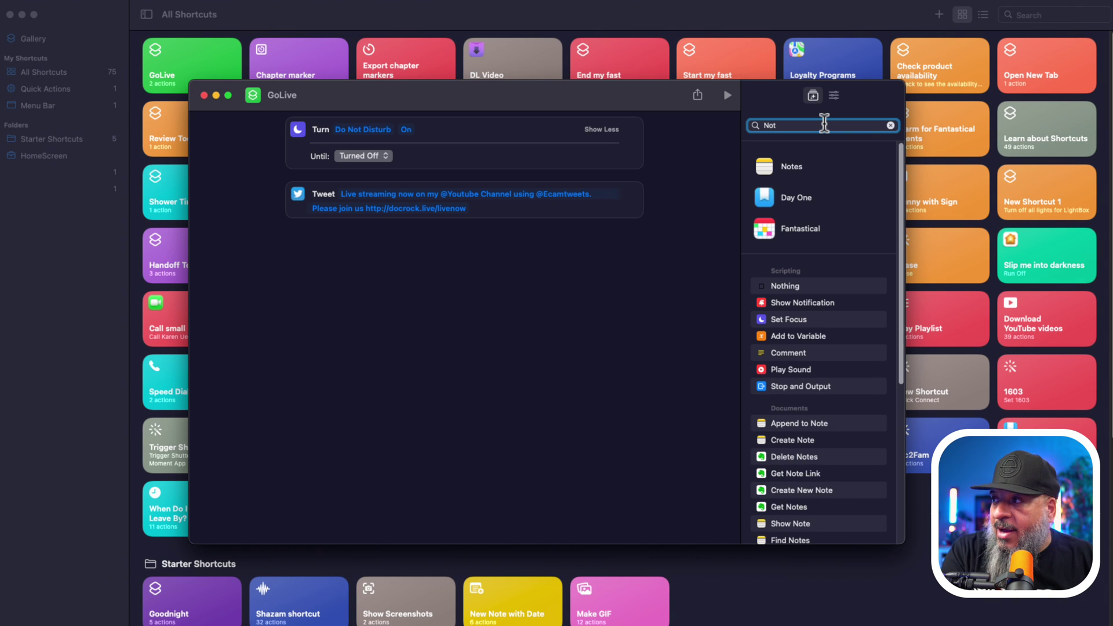
text(i)
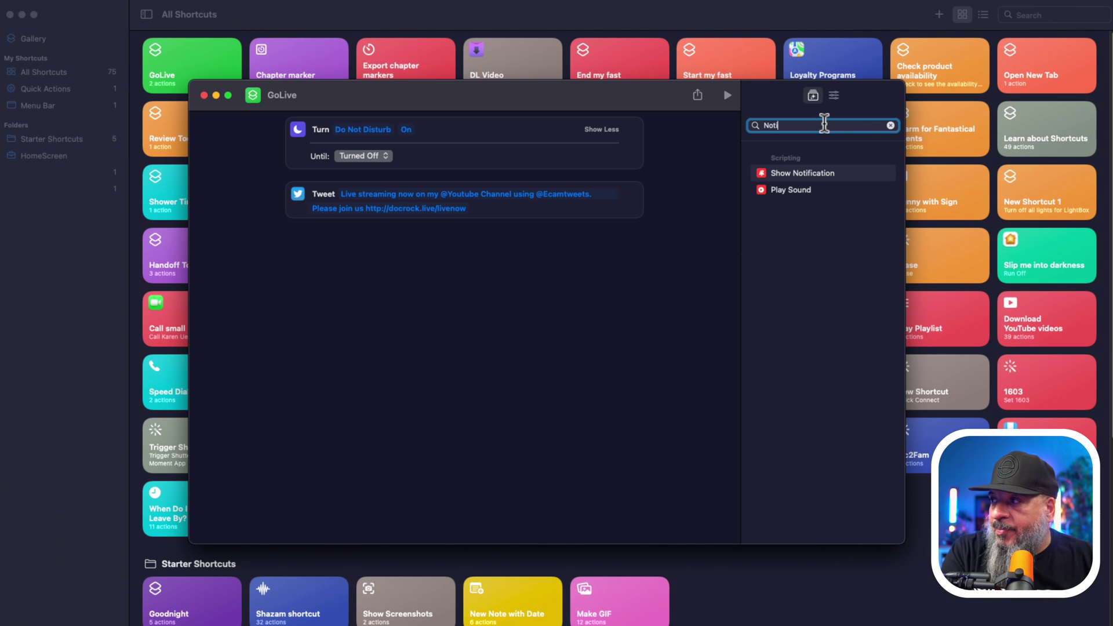
click(821, 173)
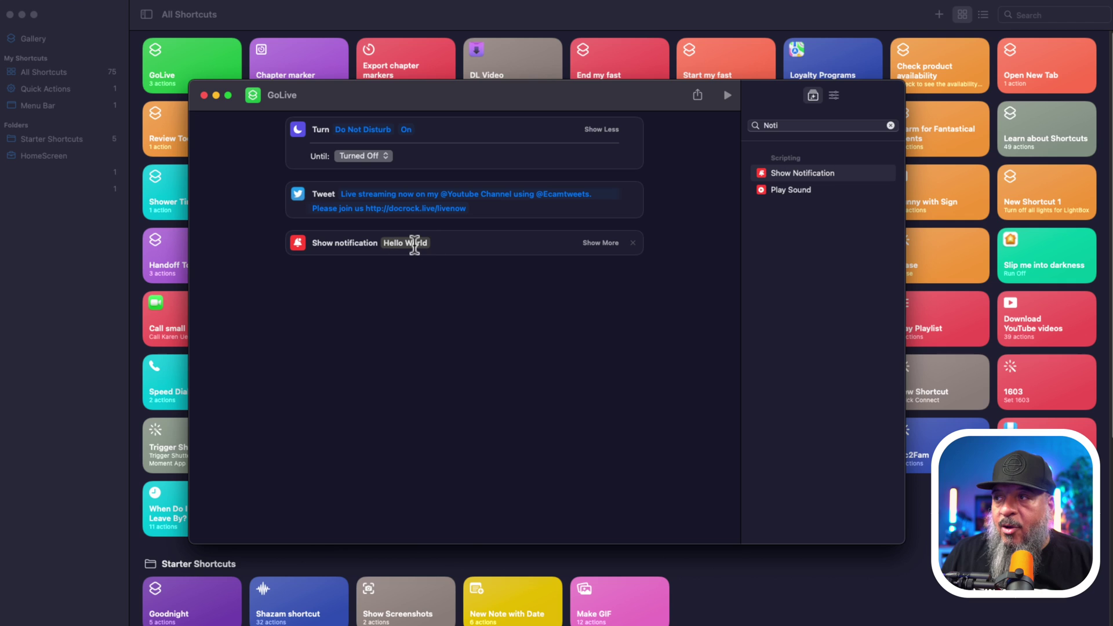
key(BackSpace)
key(BackSpace)
key(BackSpace)
key(BackSpace)
key(BackSpace)
key(BackSpace)
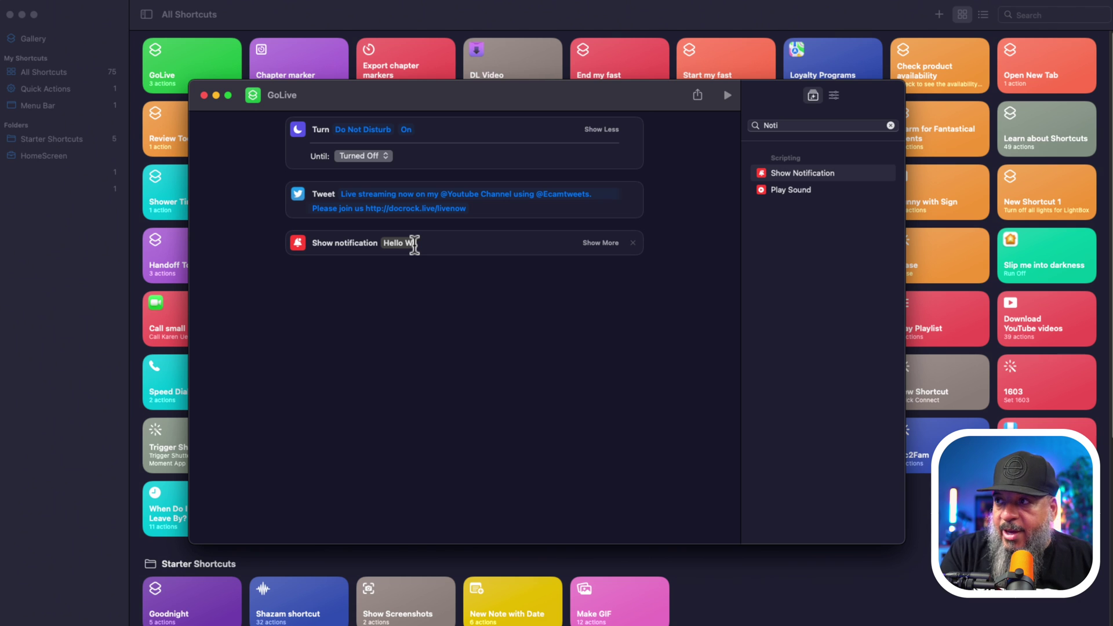
key(BackSpace)
key(BackSpace)
key(BackSpace)
key(BackSpace)
key(BackSpace)
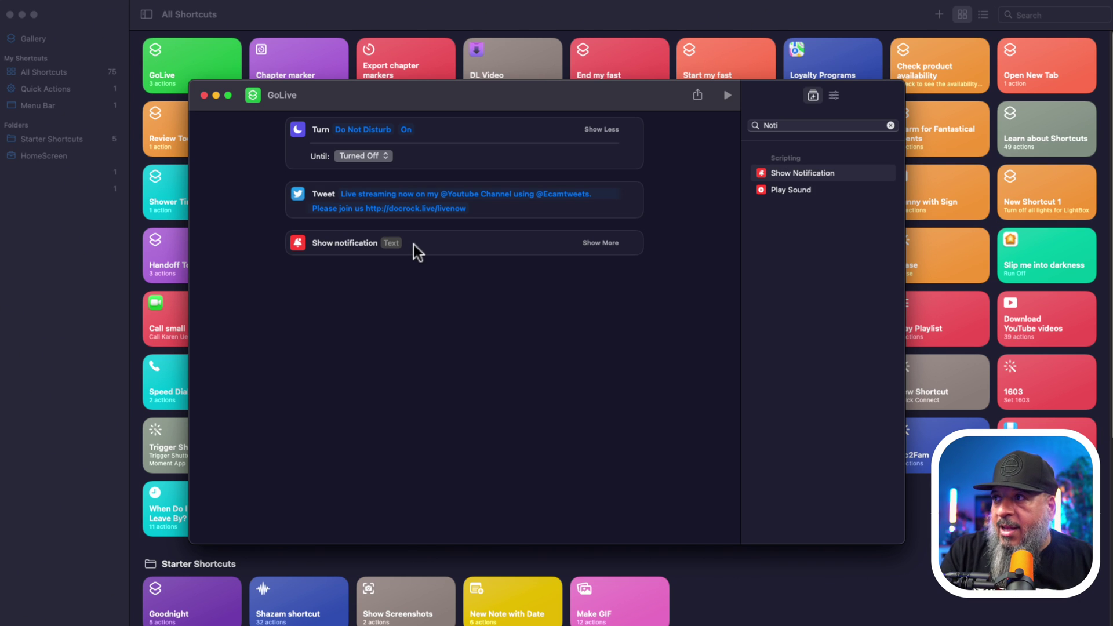
click(413, 244)
text(LiveStream shared via Twitter)
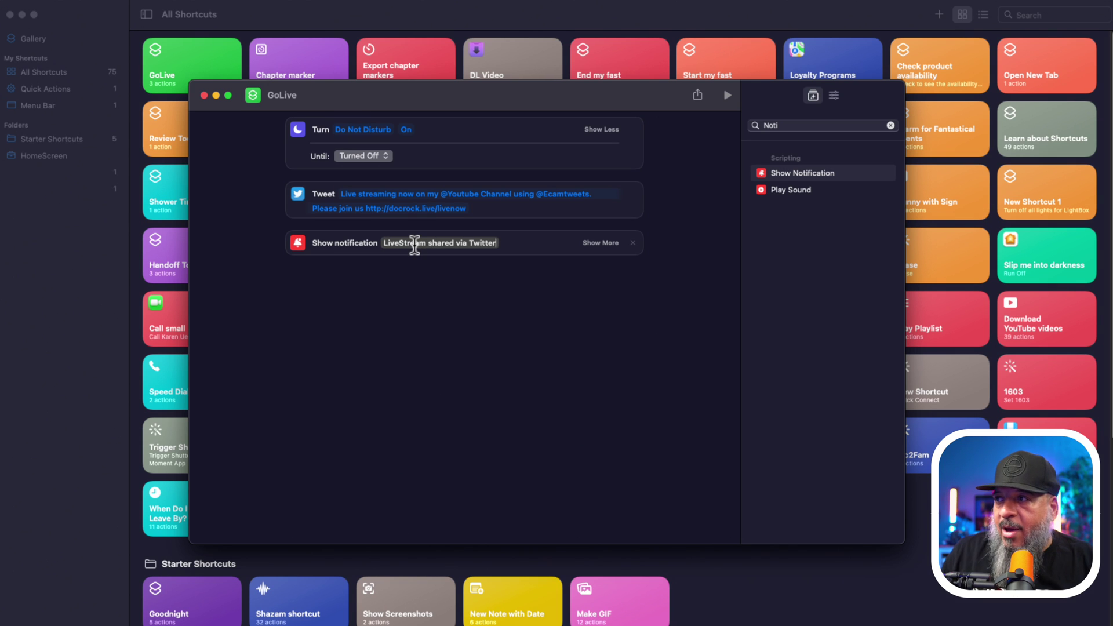
Title the notification 'Ecamm Tweeted' and turn off Play Sound
click(604, 243)
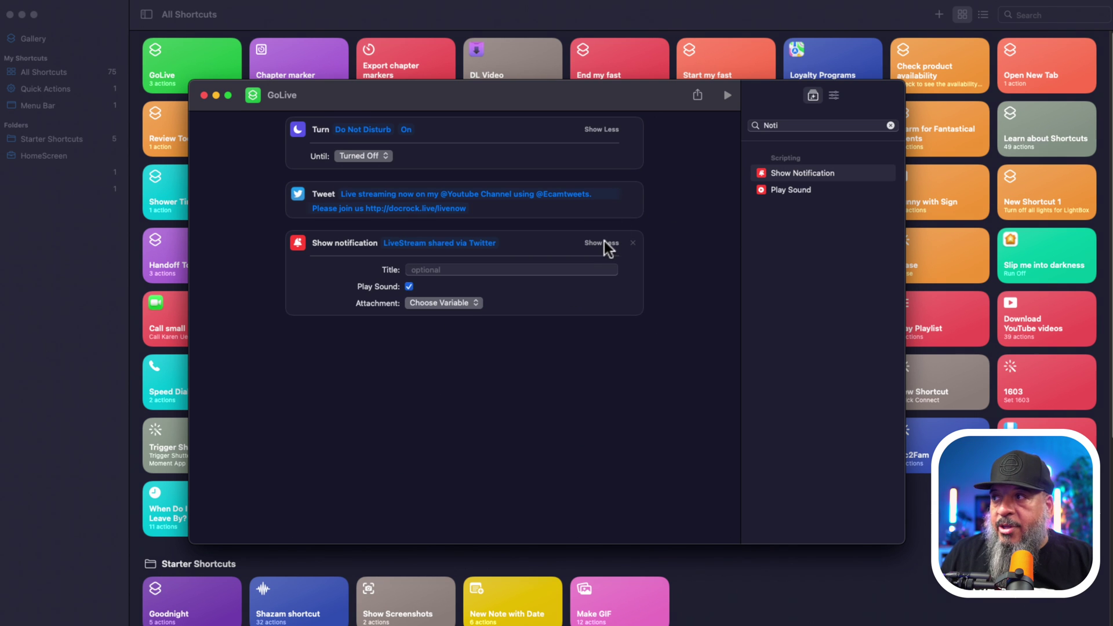
click(447, 271)
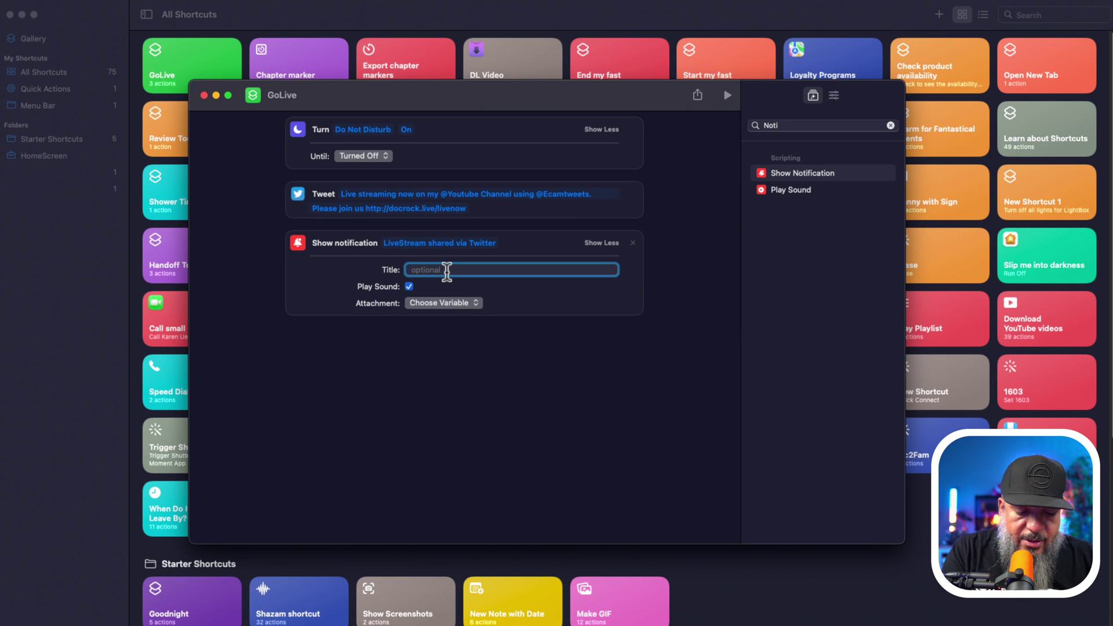
text(Ecamm T)
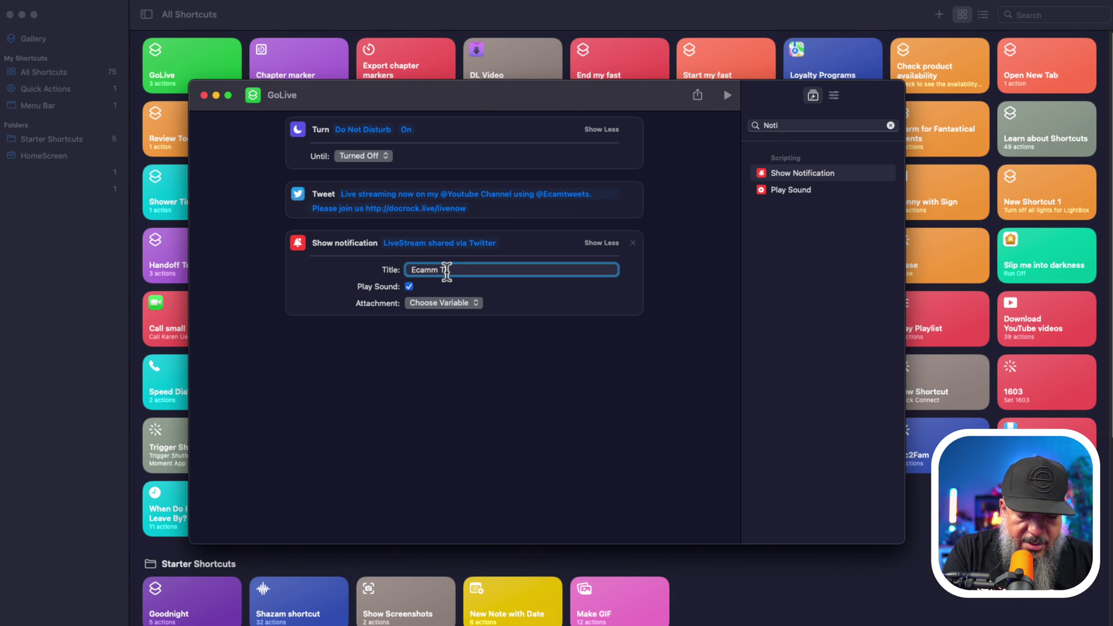
text(weeted)
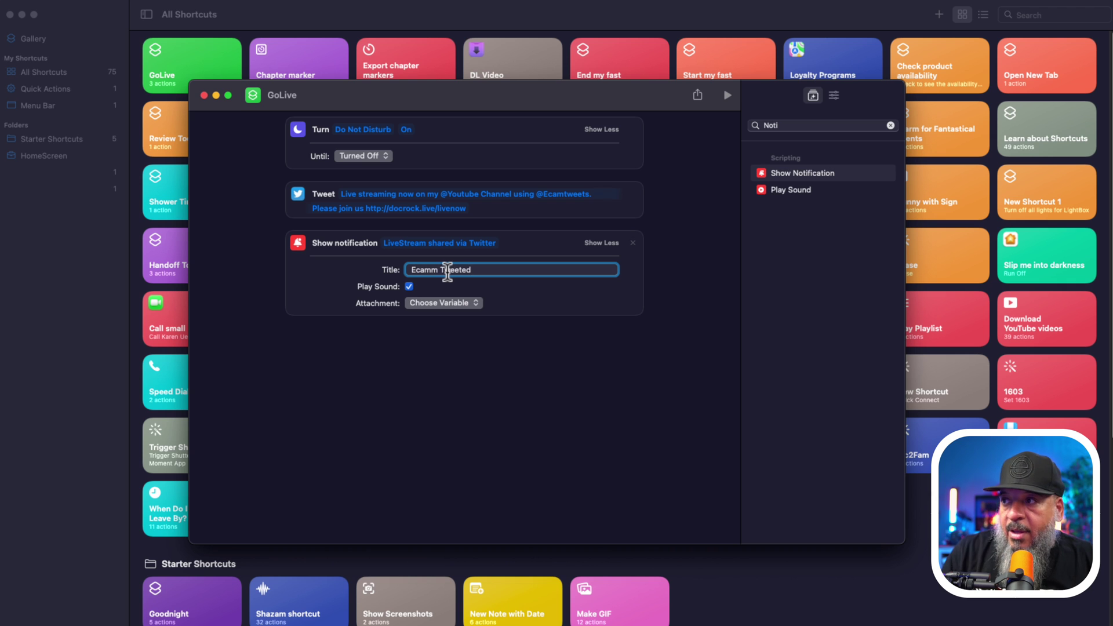
click(407, 287)
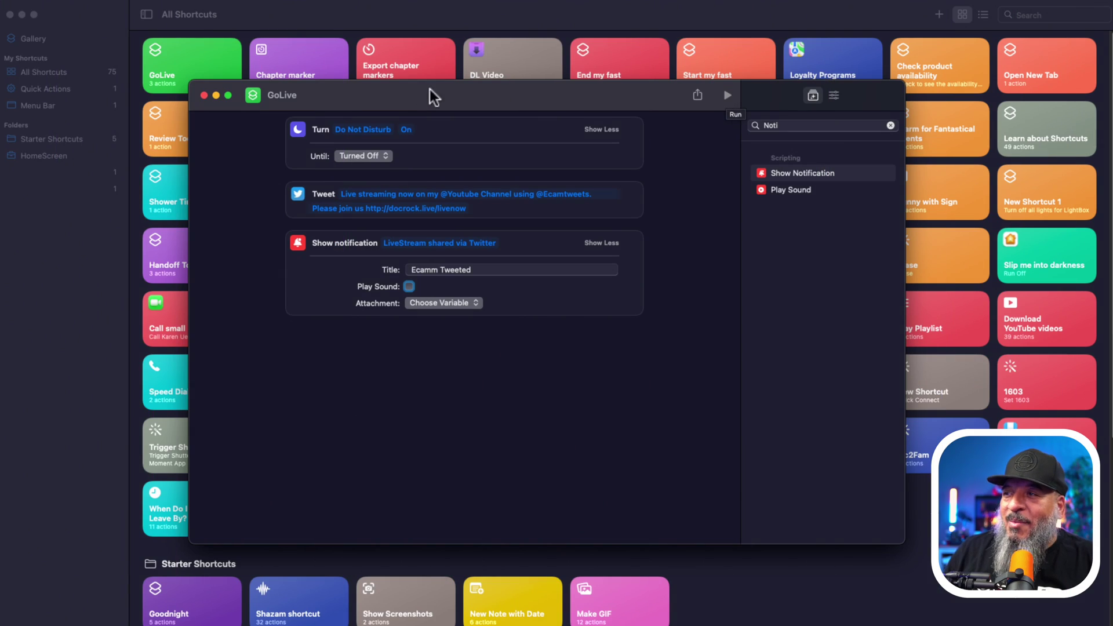
Close the GoLive editor and change its tile colour to orange
click(204, 96)
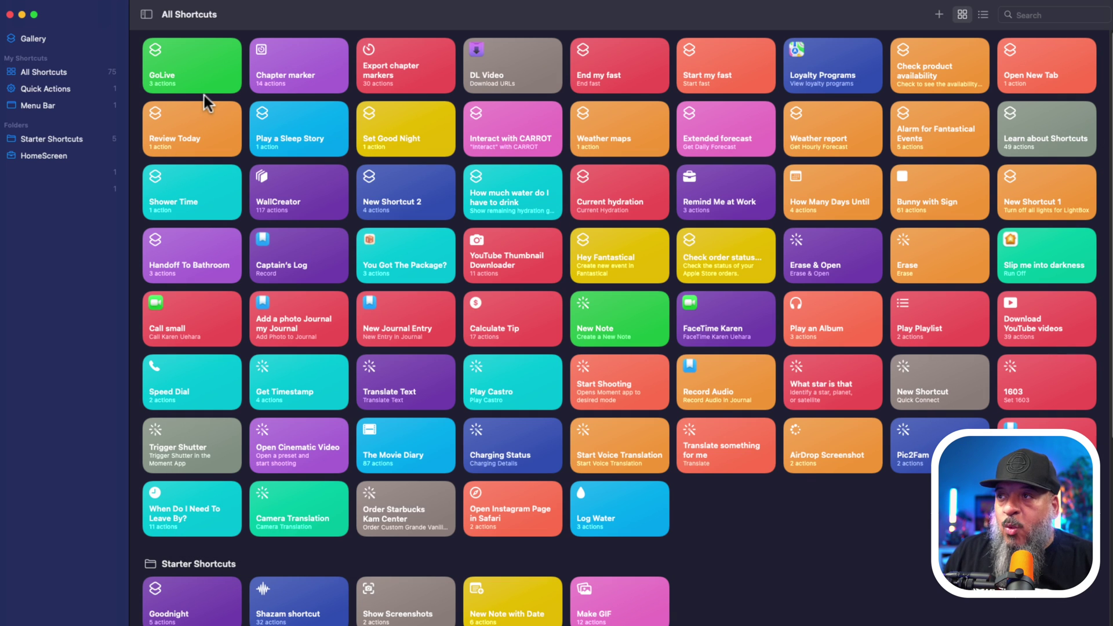
right_click(205, 65)
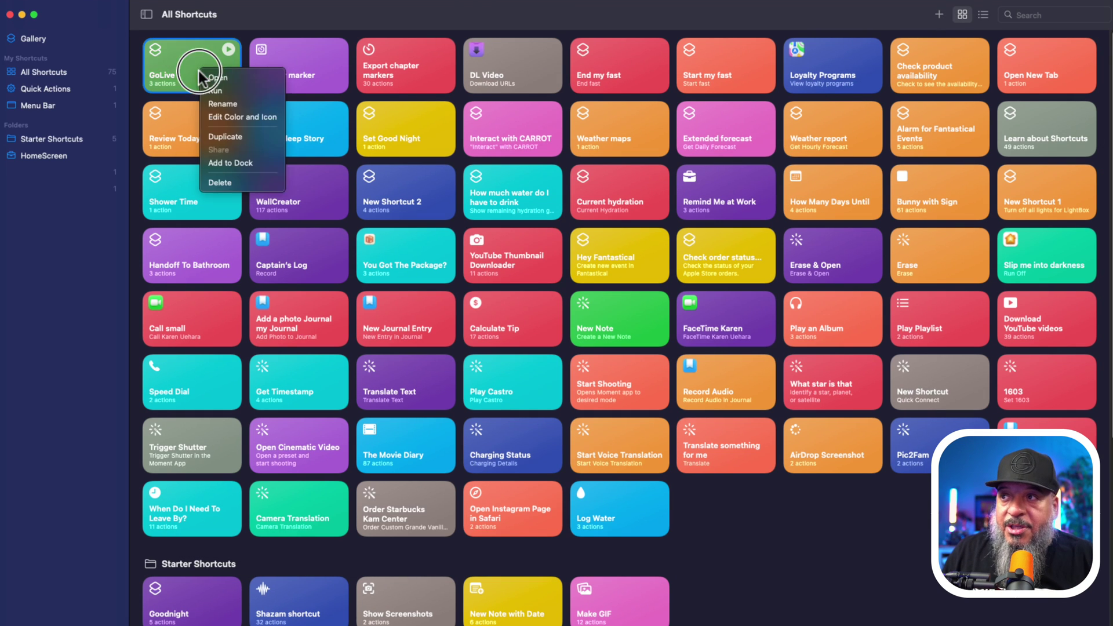
click(274, 123)
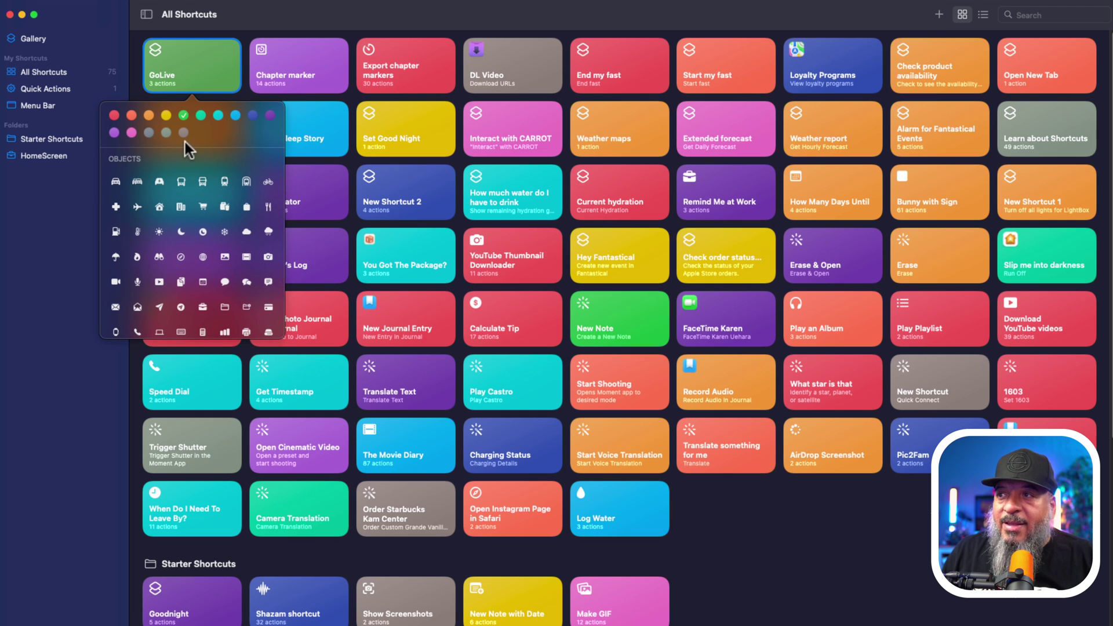
click(149, 116)
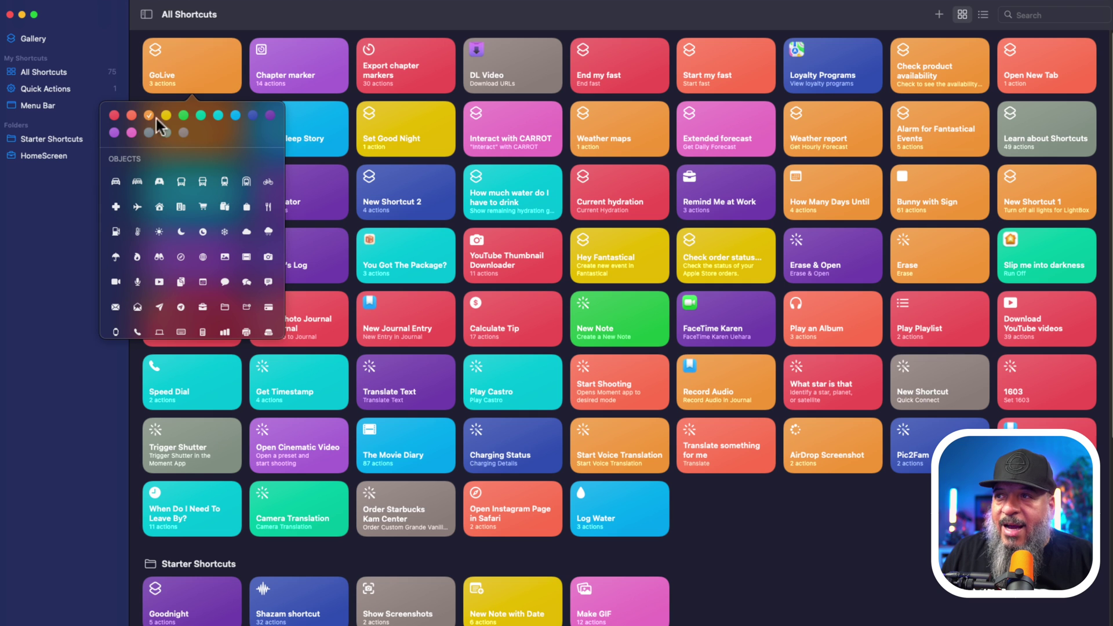
click(79, 224)
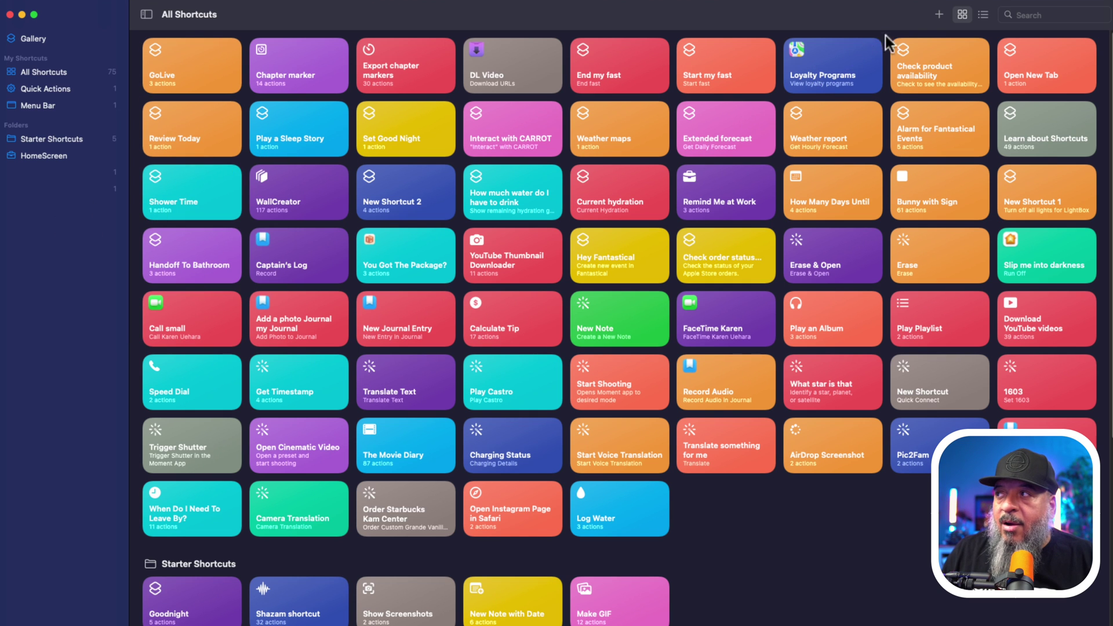
Create a new blank shortcut named 'Edning Stream'
click(939, 16)
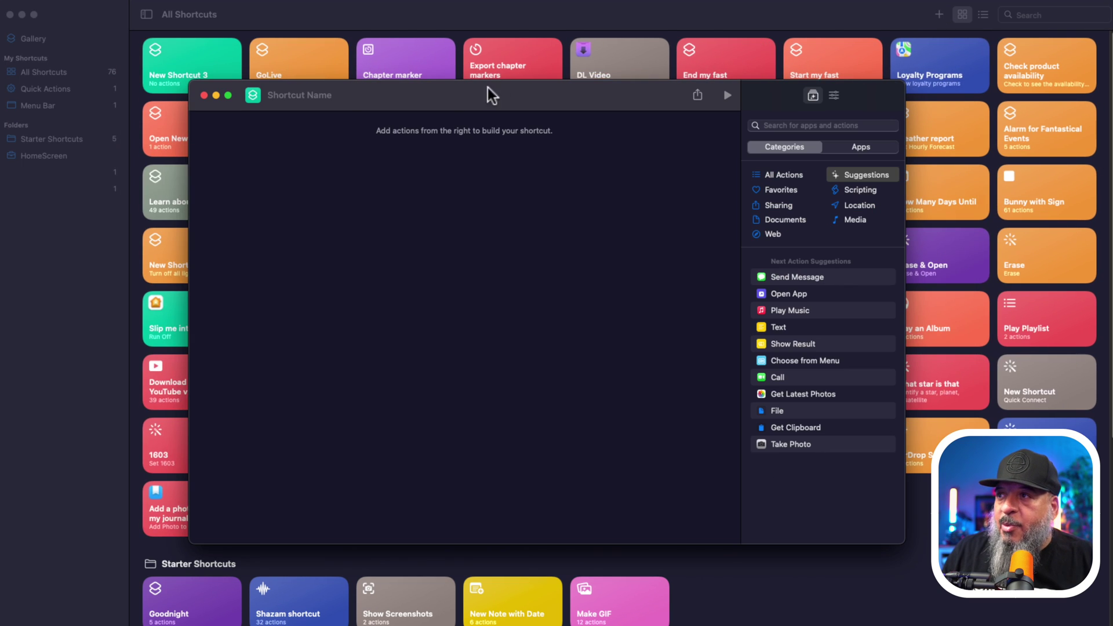
click(319, 96)
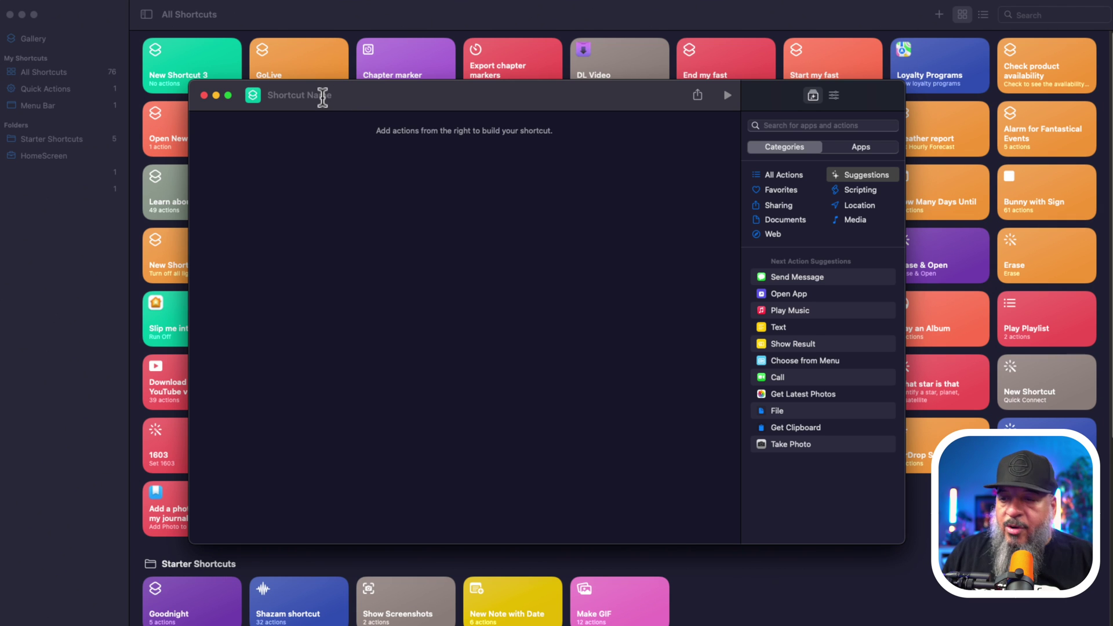
text(Edn)
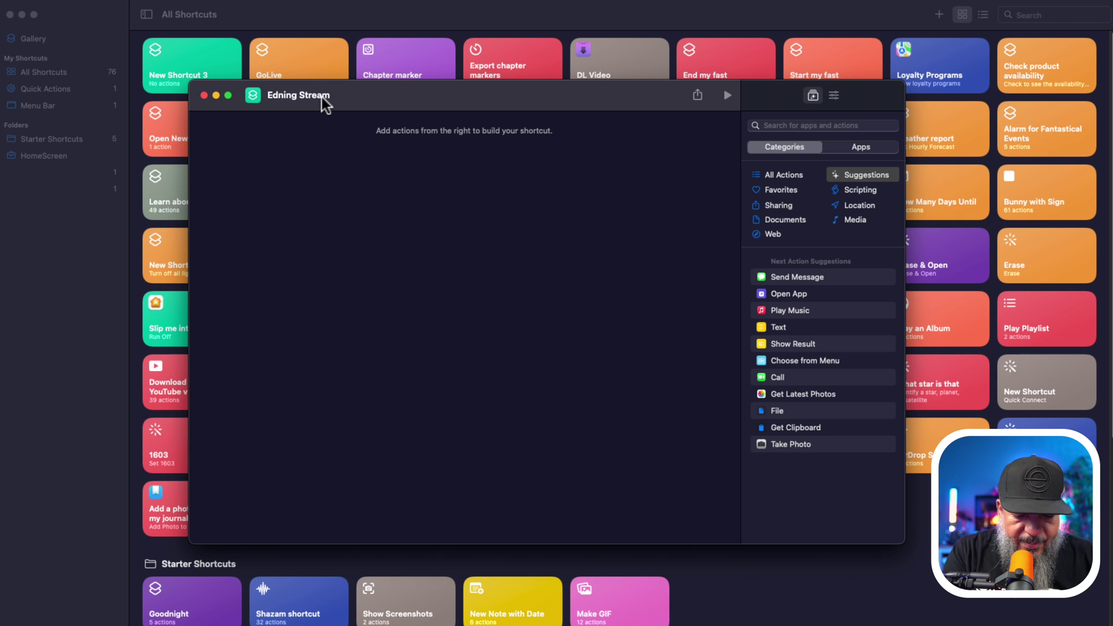
text(ing Stream)
click(347, 174)
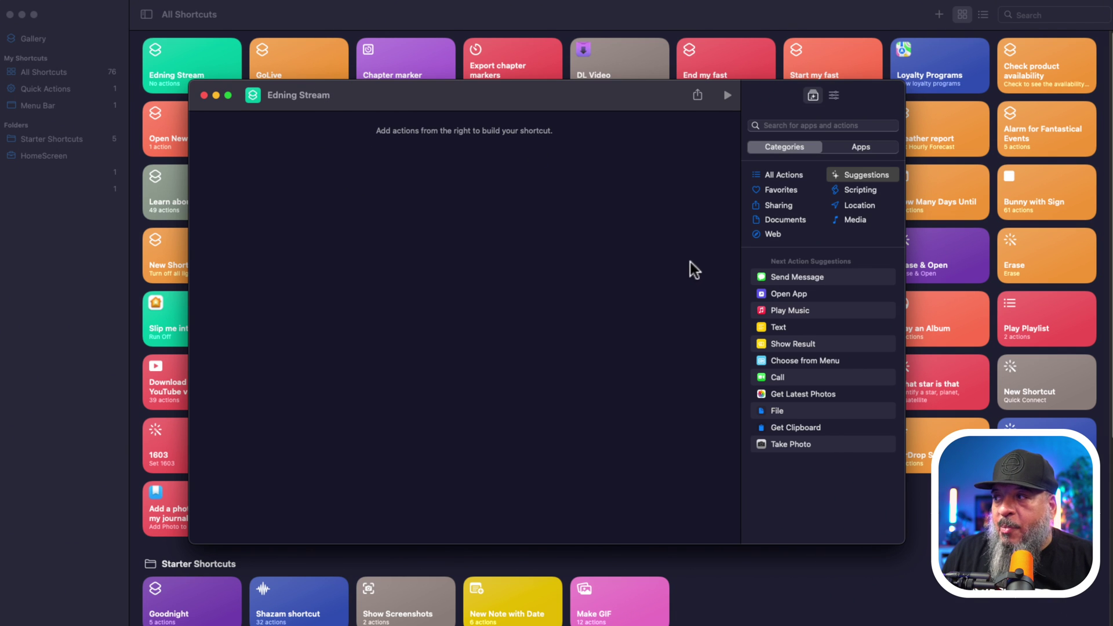
click(797, 125)
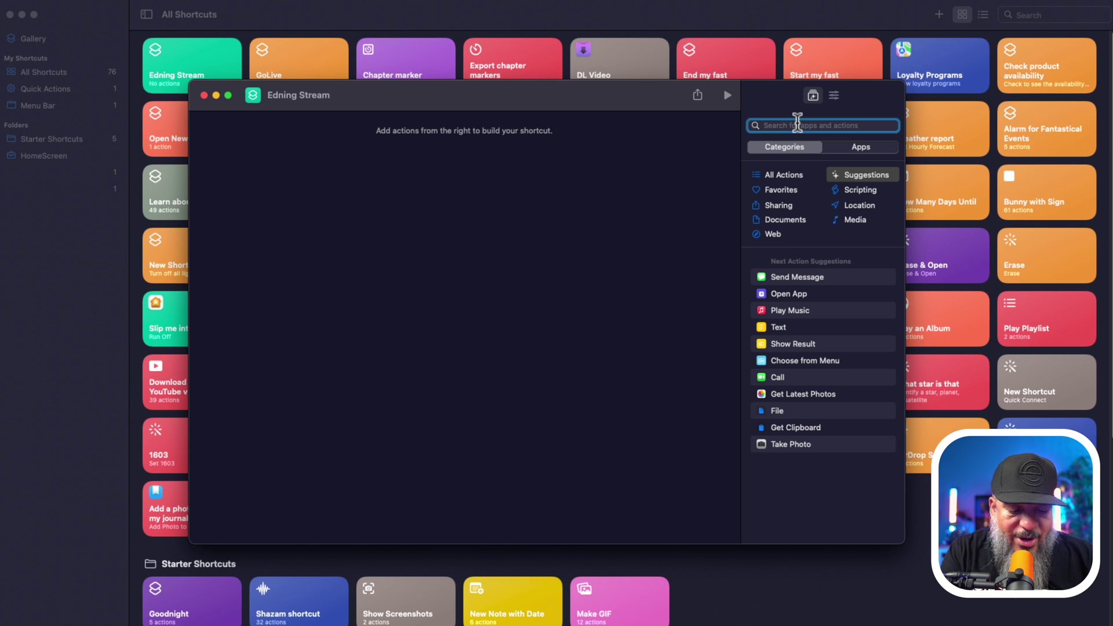
Add a Set Focus action to Edning Stream that turns Do Not Disturb off
text(Set)
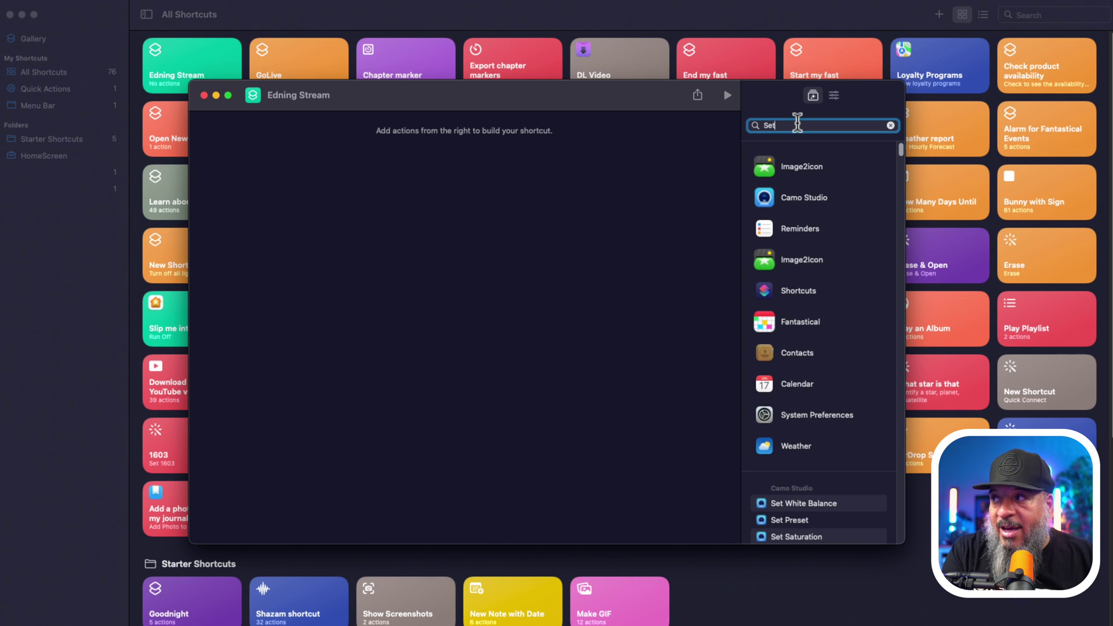
text( focus)
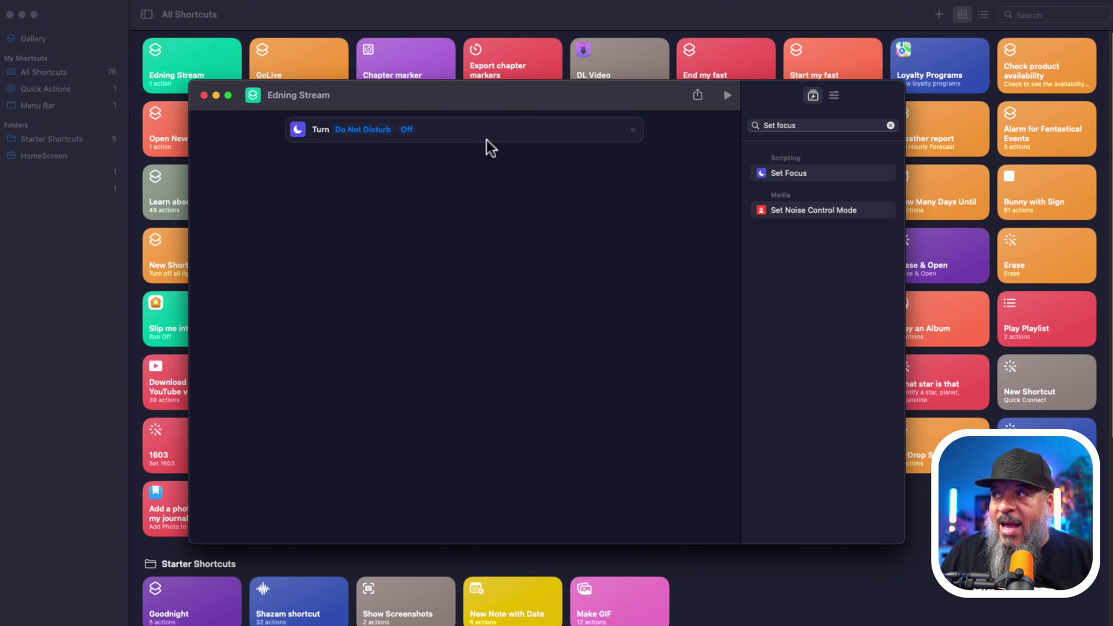
click(815, 127)
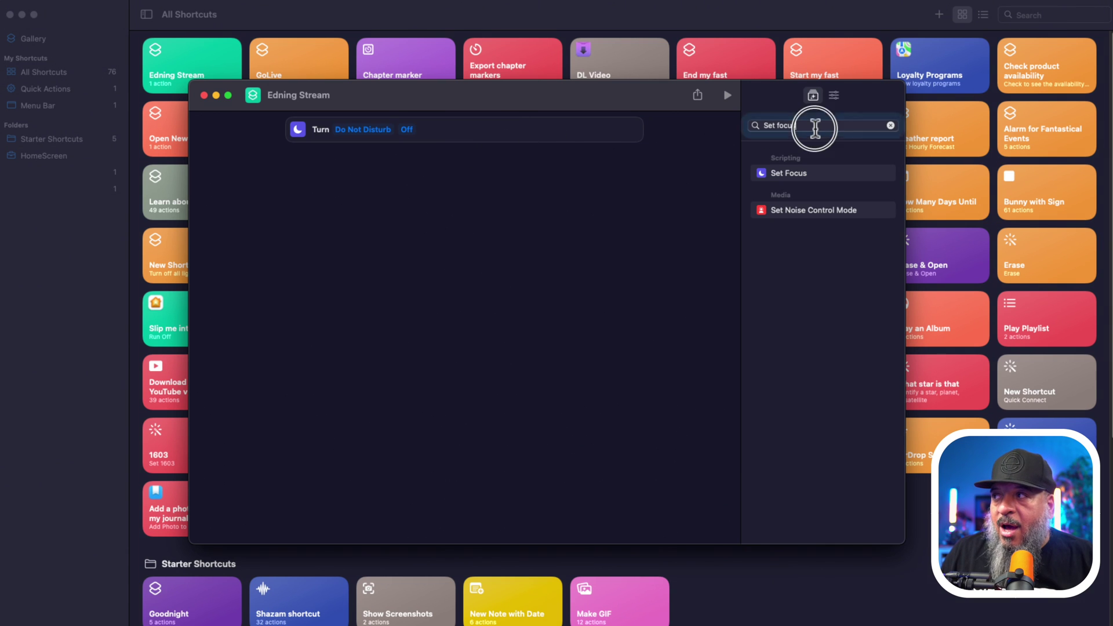
triple_click(815, 127)
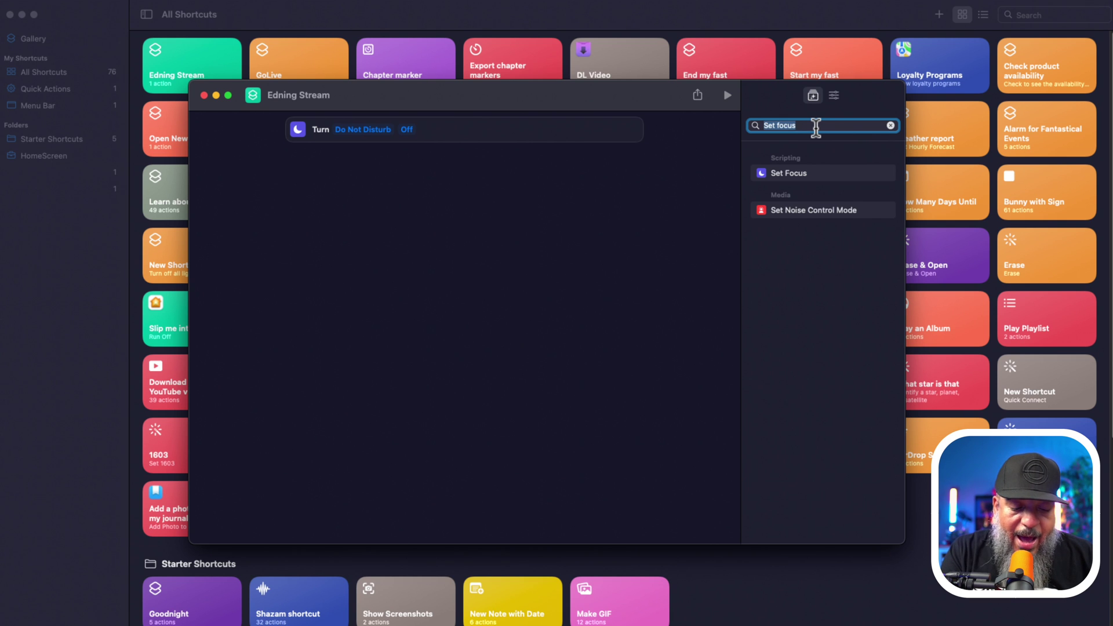
Add an Open Shortcut action targeting Extract Audio, then close the Edning Stream editor
text(Short)
key(Return)
click(354, 167)
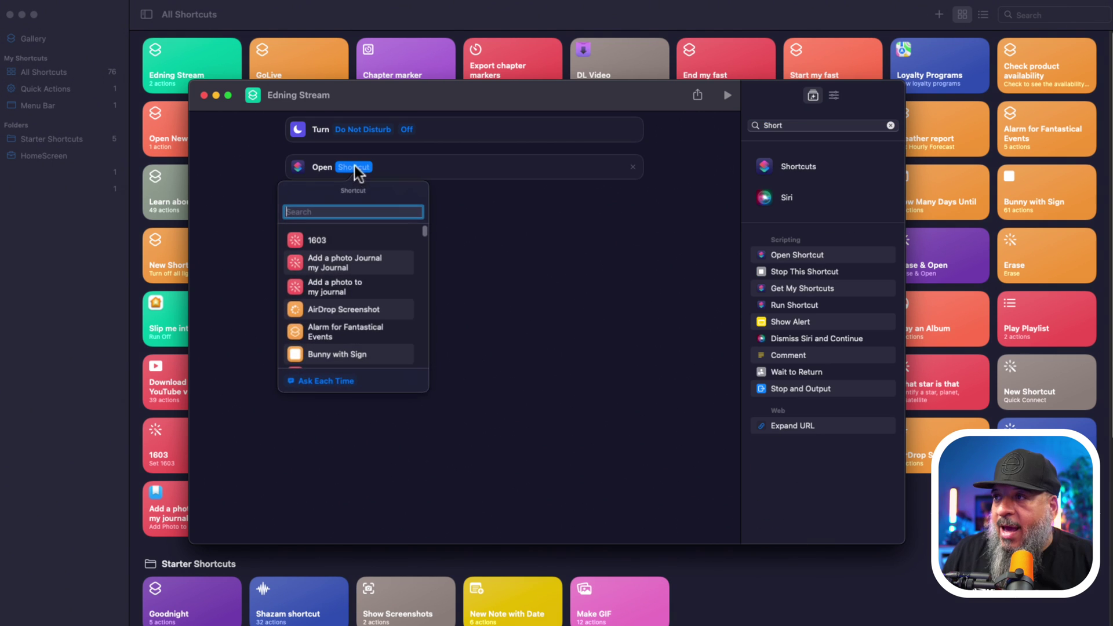
text(ex)
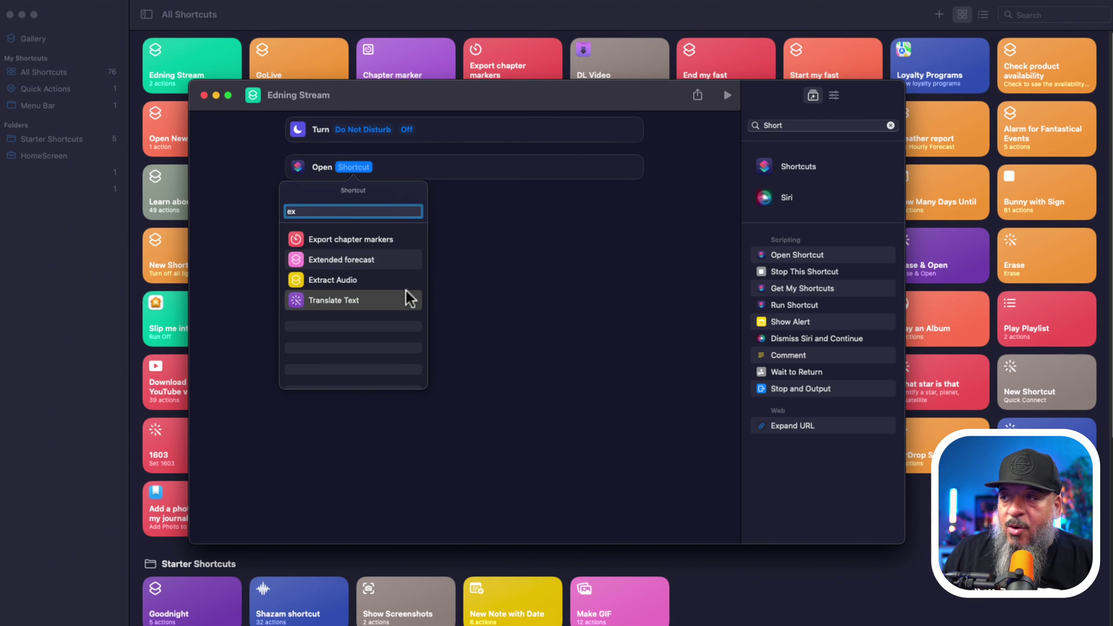
click(382, 284)
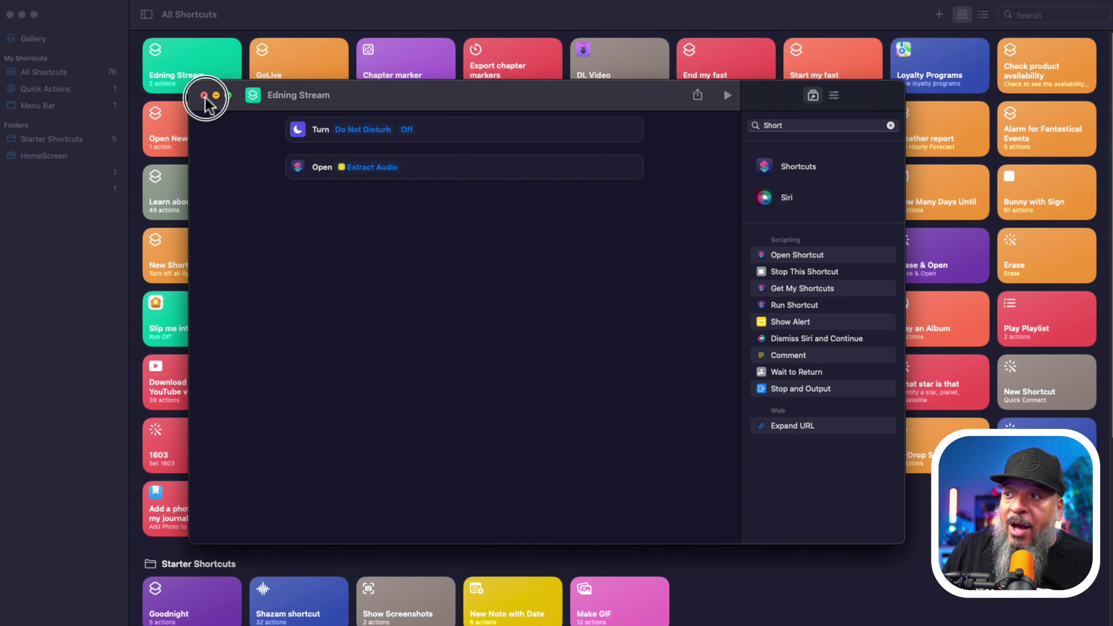
click(205, 96)
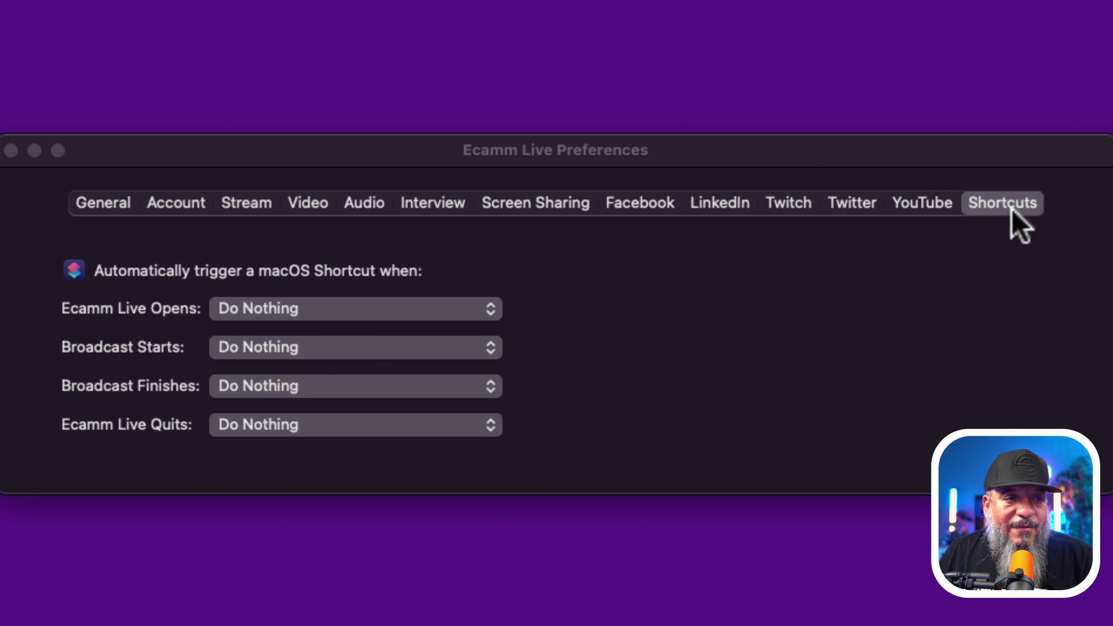
Set Broadcast Starts to GoLive and Broadcast Finishes to Ending Stream
click(308, 348)
drag(329, 382, 346, 437)
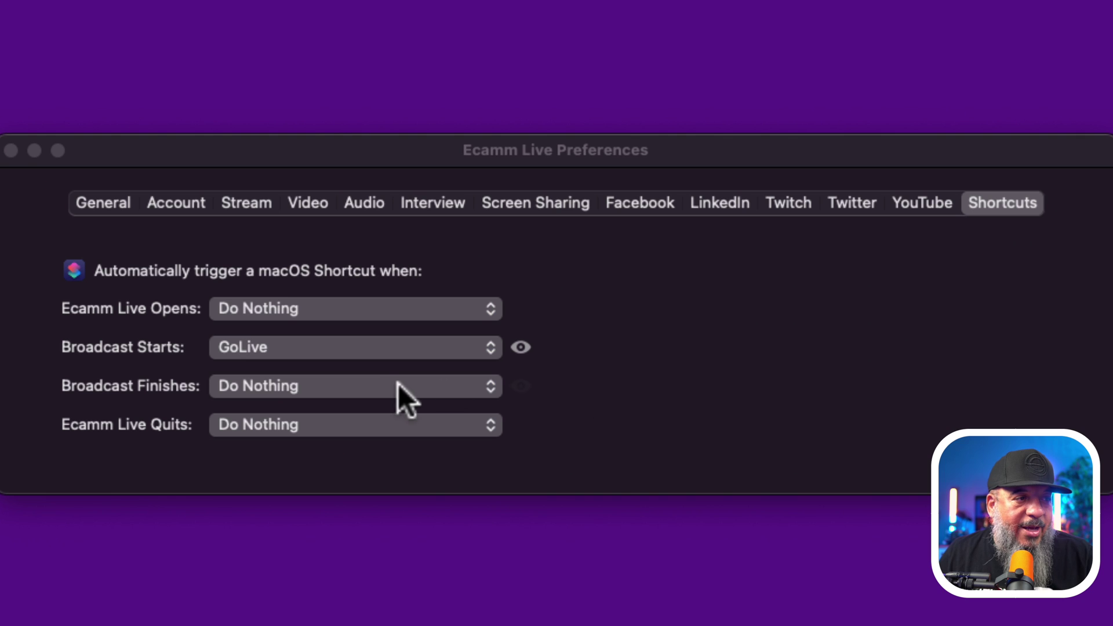
click(383, 387)
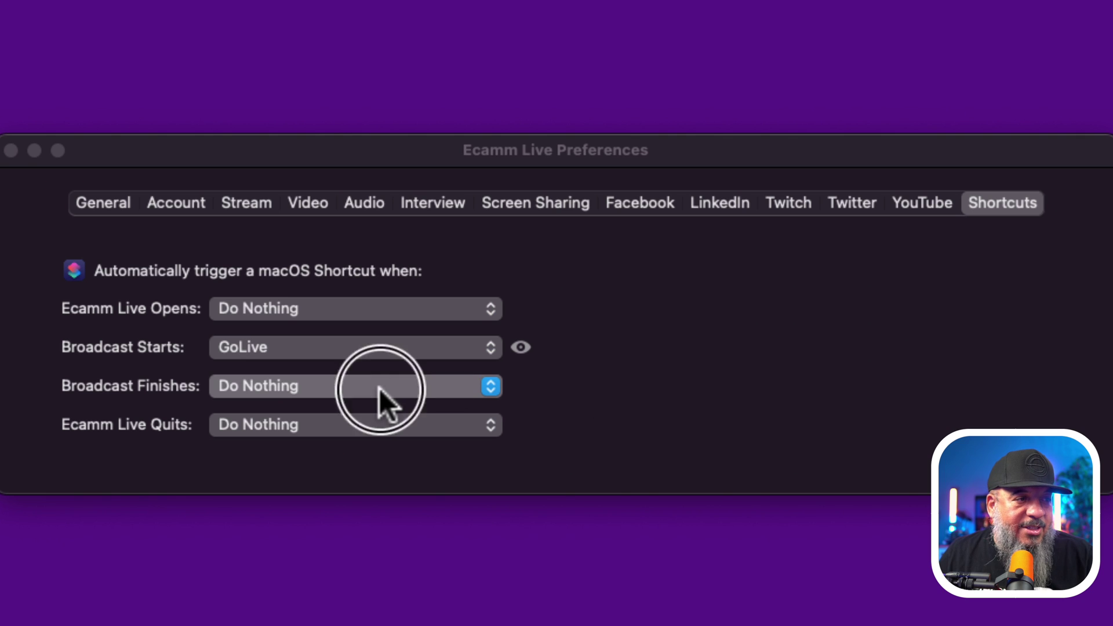
click(349, 415)
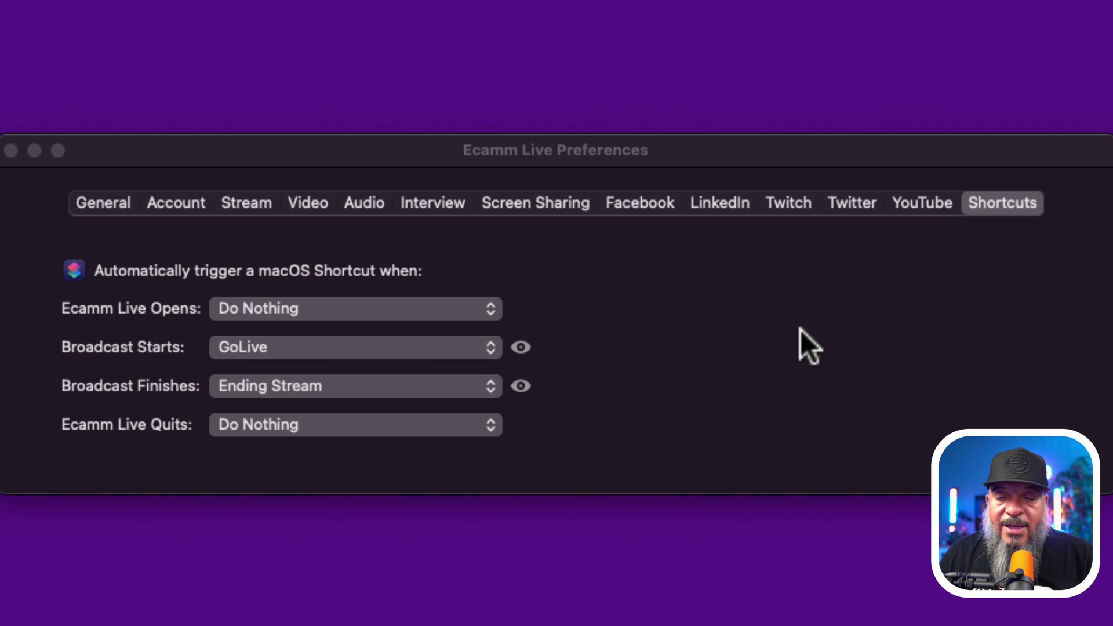